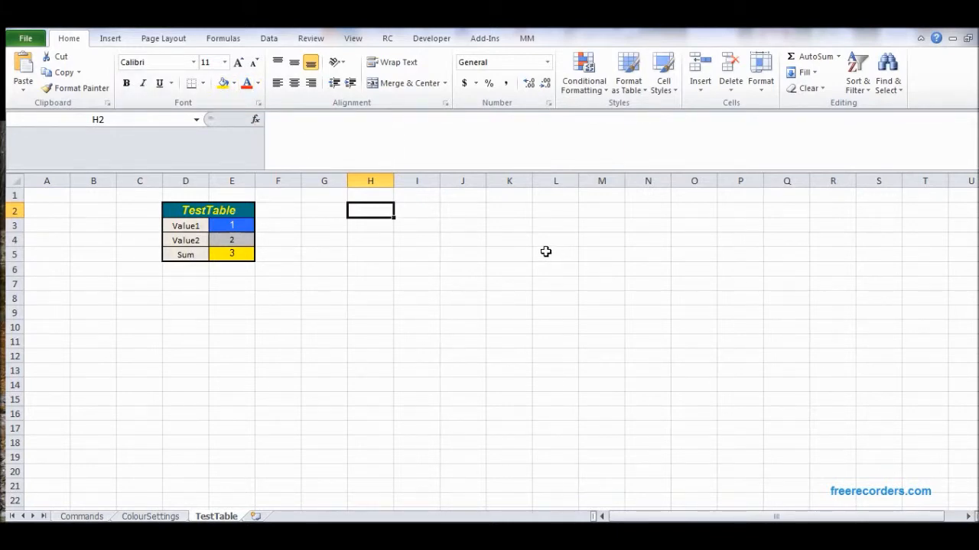
Step: Enter the text "Test Table" in cell H2 of the TestTable sheet
click(247, 217)
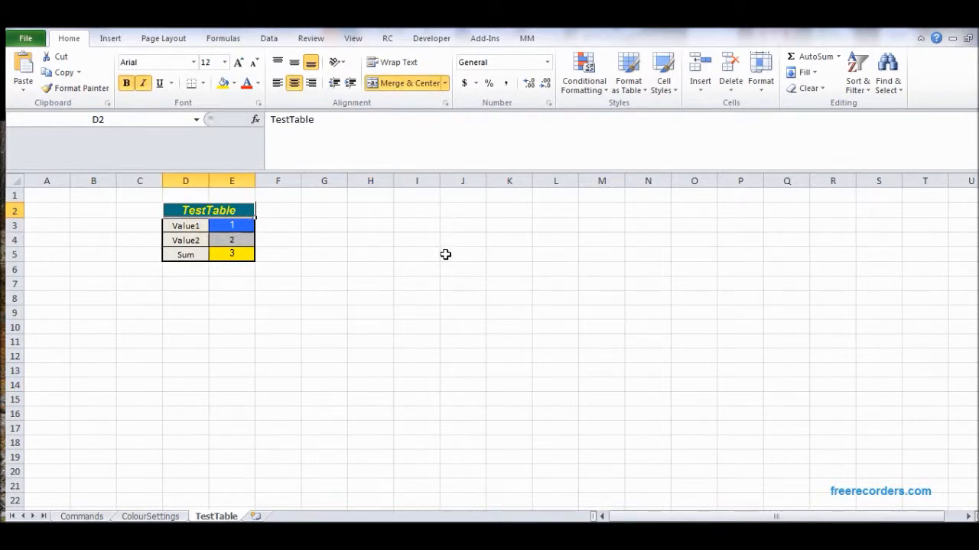
click(383, 213)
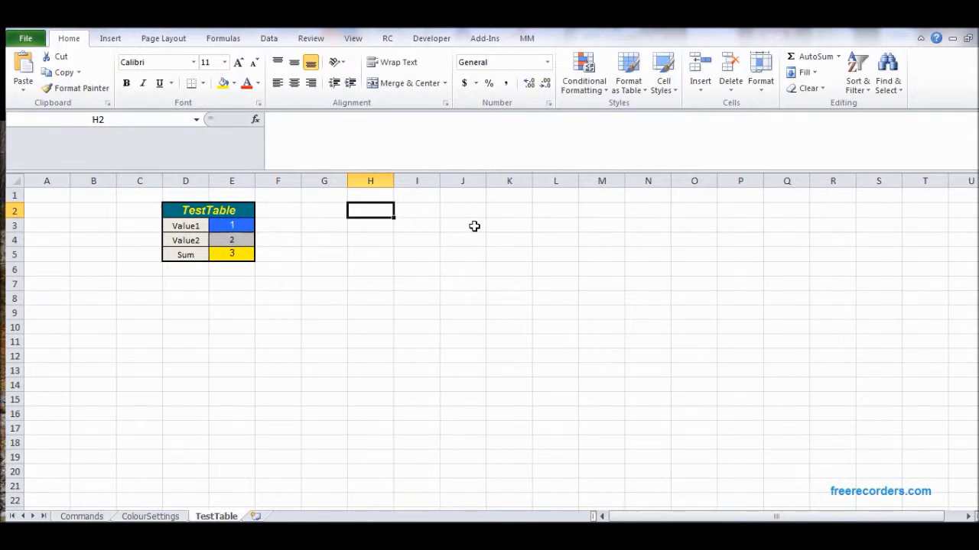
click(664, 76)
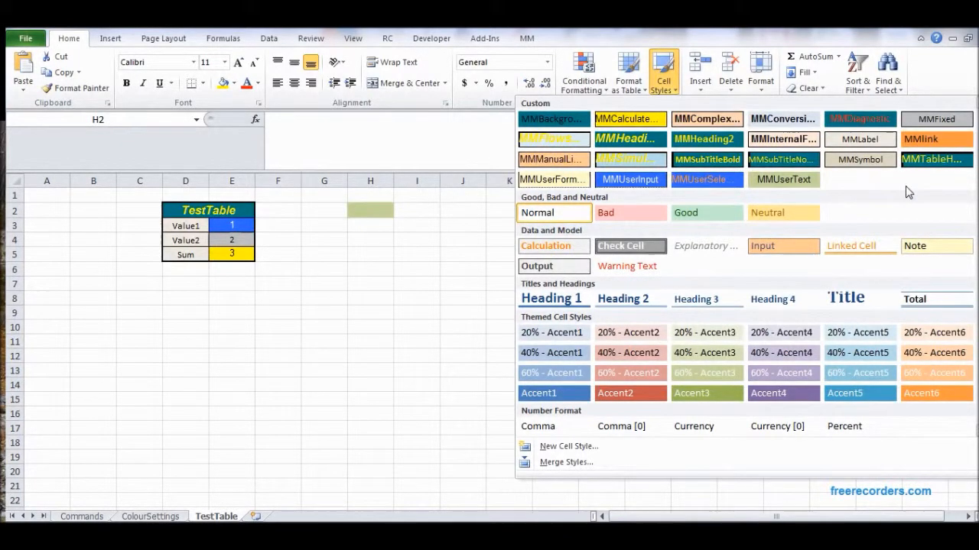
click(411, 225)
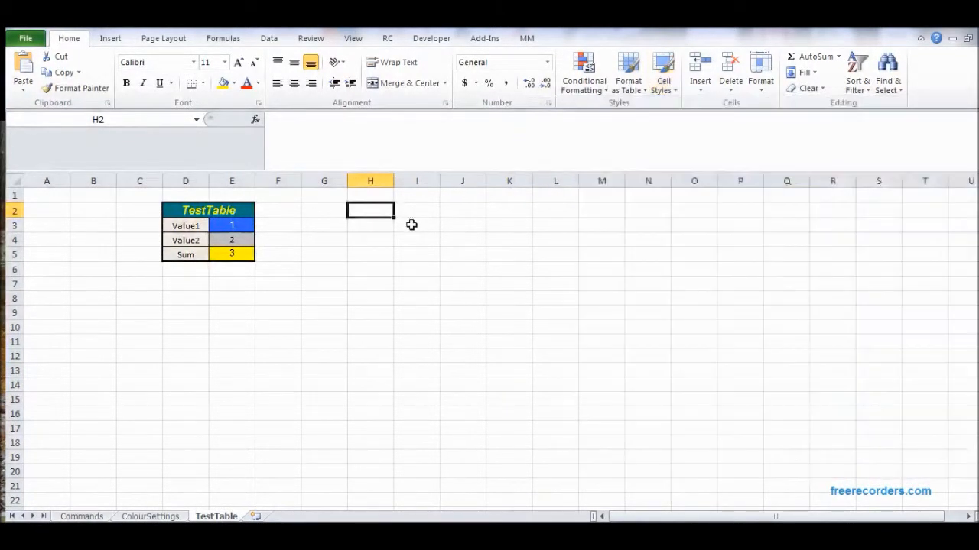
text(Test T)
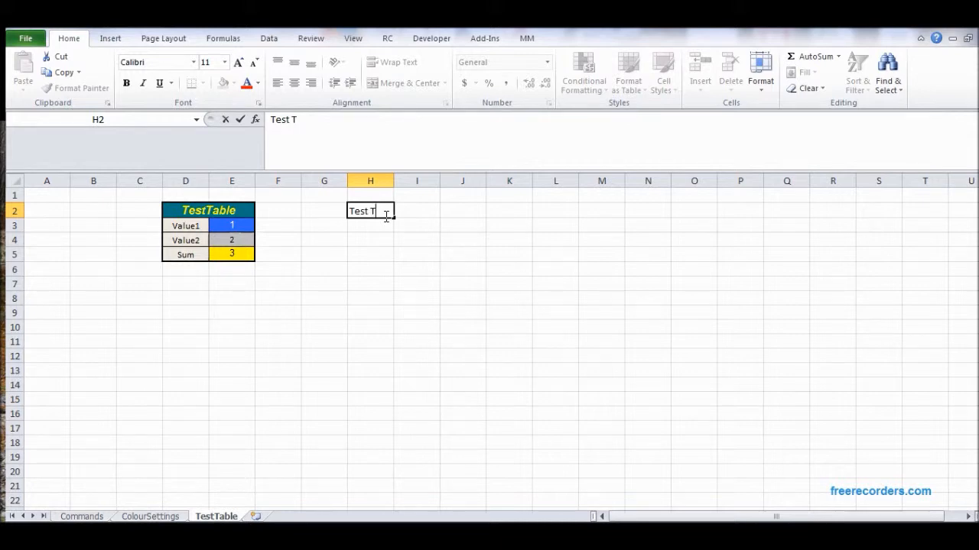
text(able)
click(483, 226)
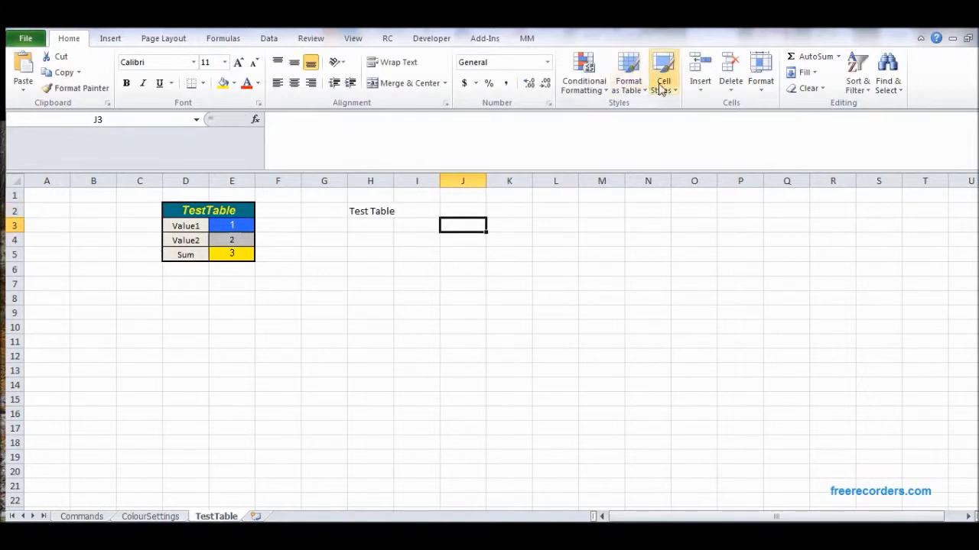
Step: Apply the custom MMHeading1 cell style to H2 and widen column H to fit the heading text
click(662, 83)
click(382, 215)
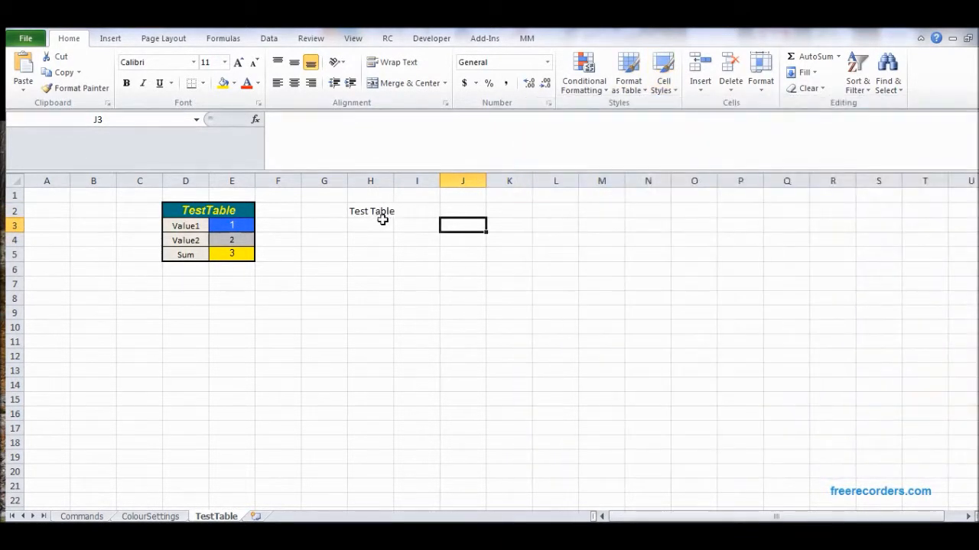
click(382, 215)
click(676, 89)
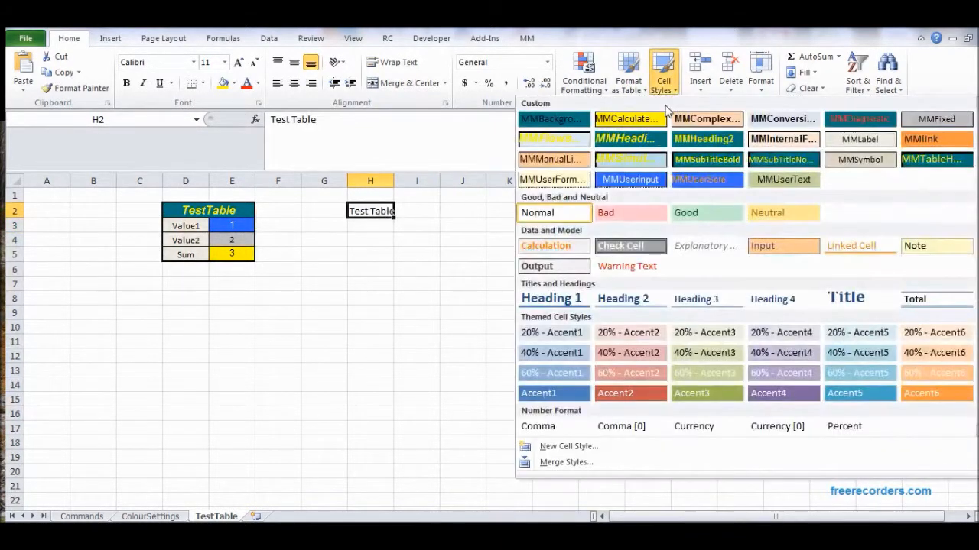
click(620, 144)
click(426, 231)
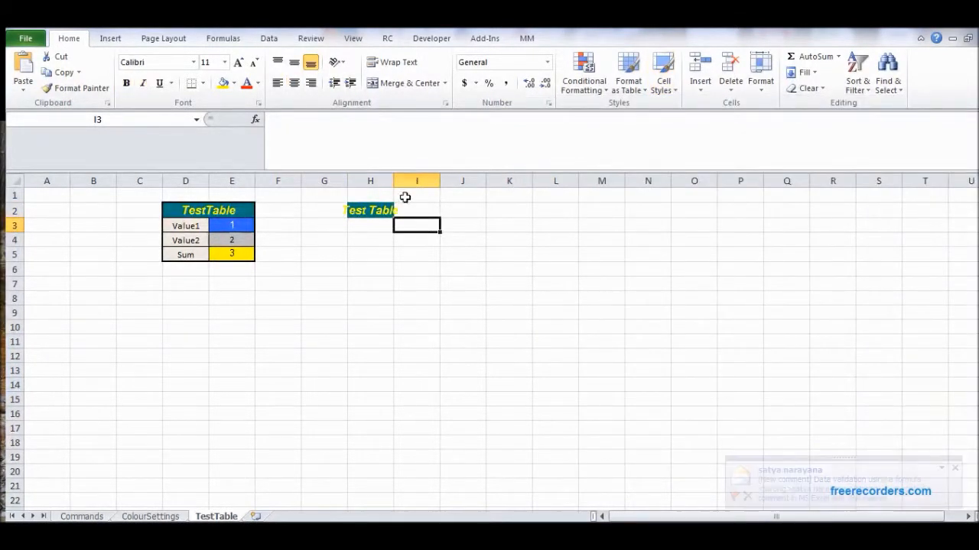
drag(398, 182, 420, 182)
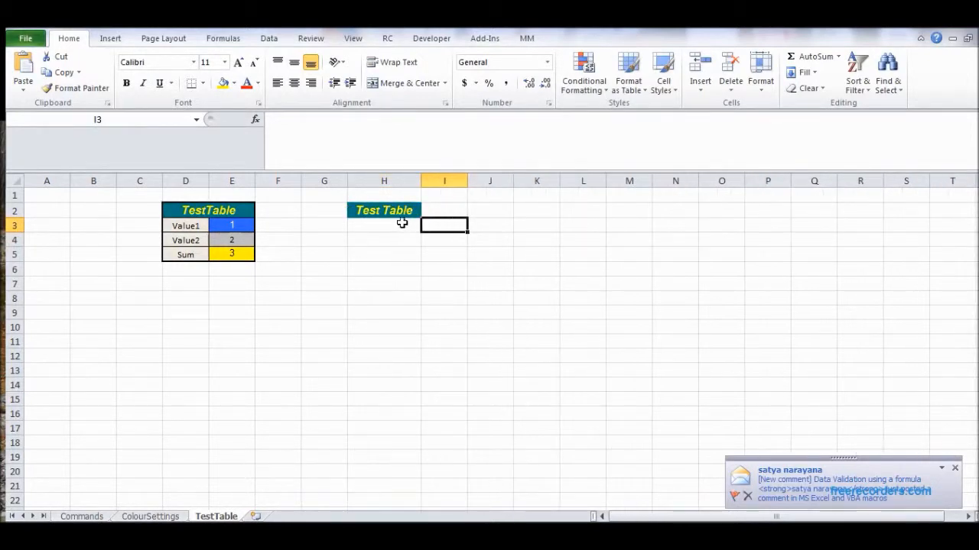
click(403, 214)
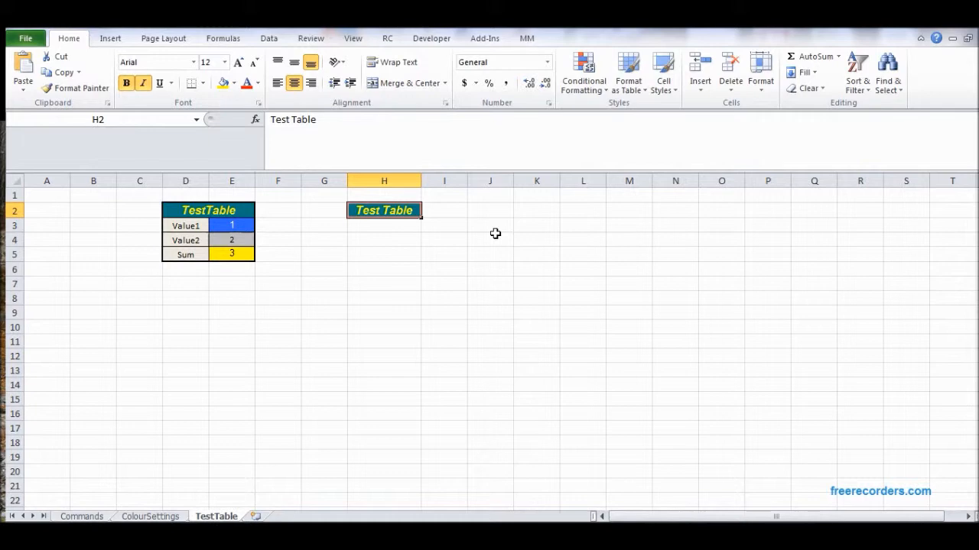
click(663, 85)
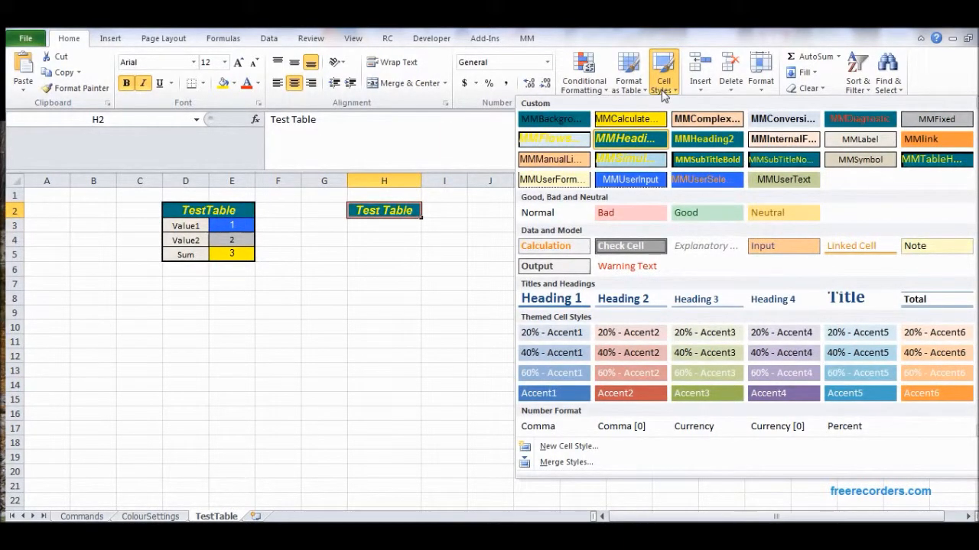
click(445, 231)
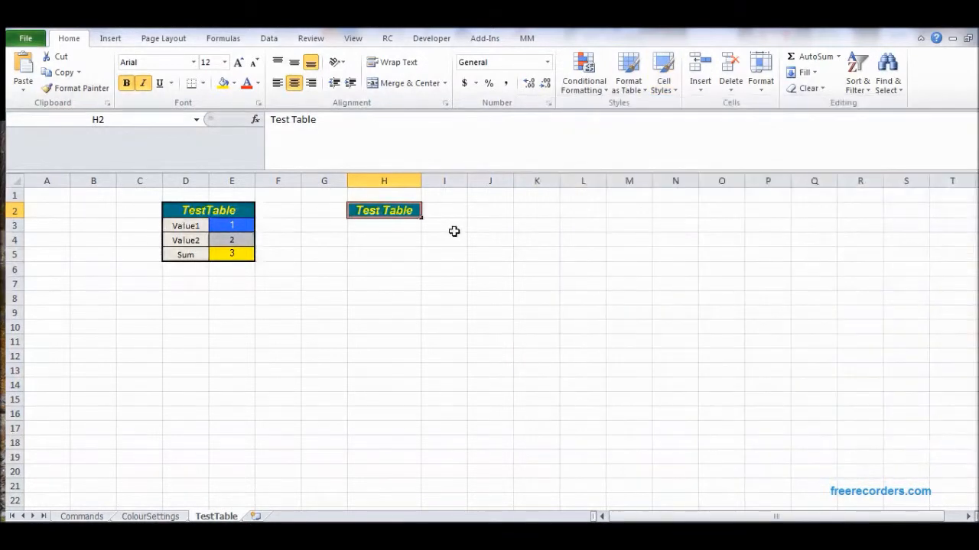
click(606, 546)
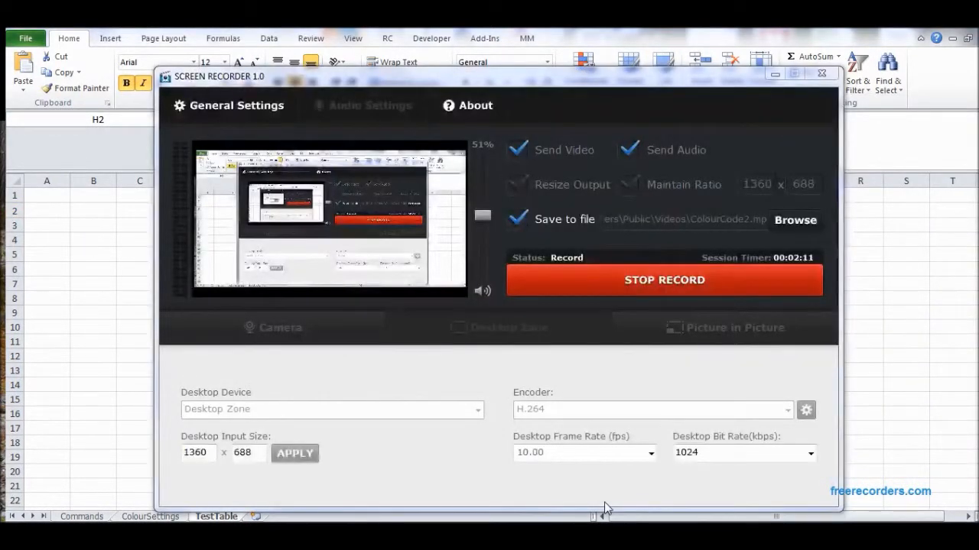
click(606, 546)
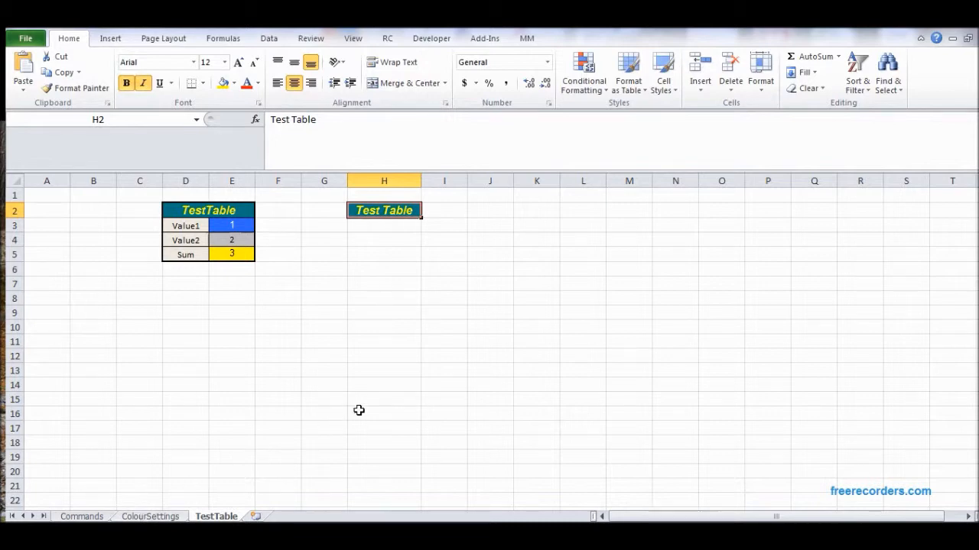
Step: Switch to the Commands sheet and create a new blank workbook
click(100, 518)
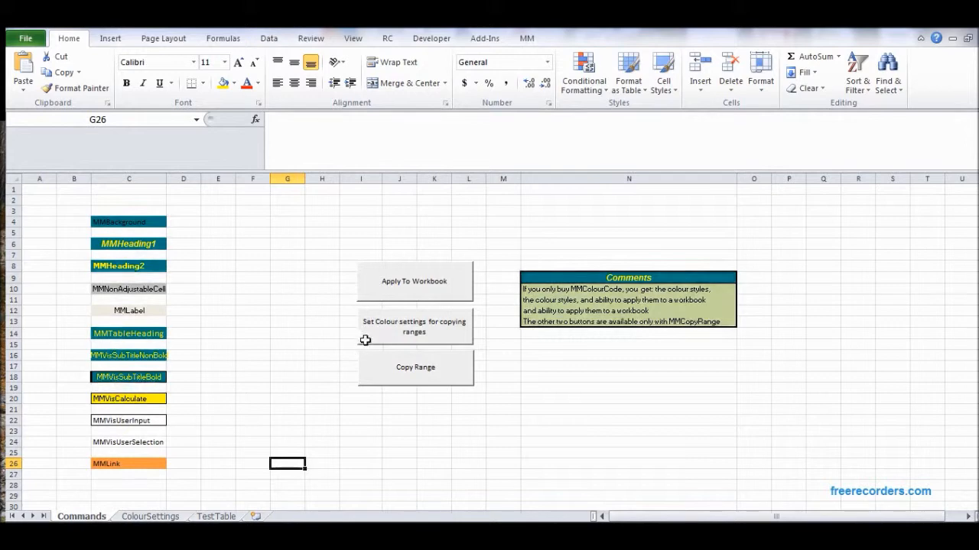
mouse_move(562, 535)
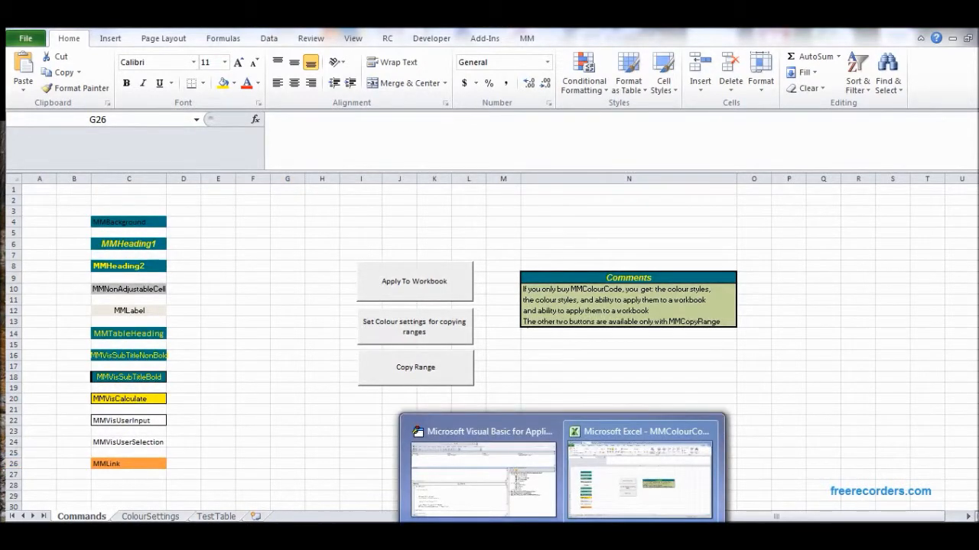
click(640, 520)
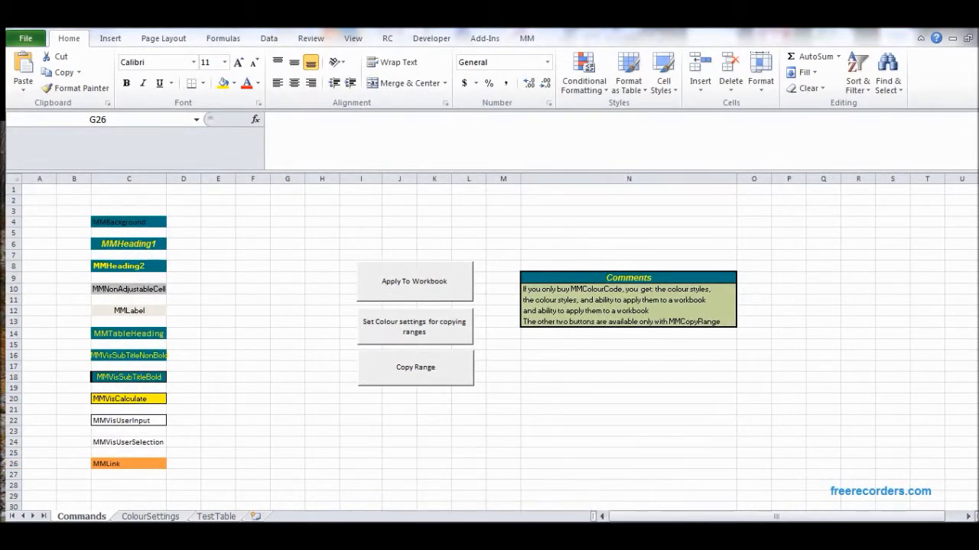
click(26, 39)
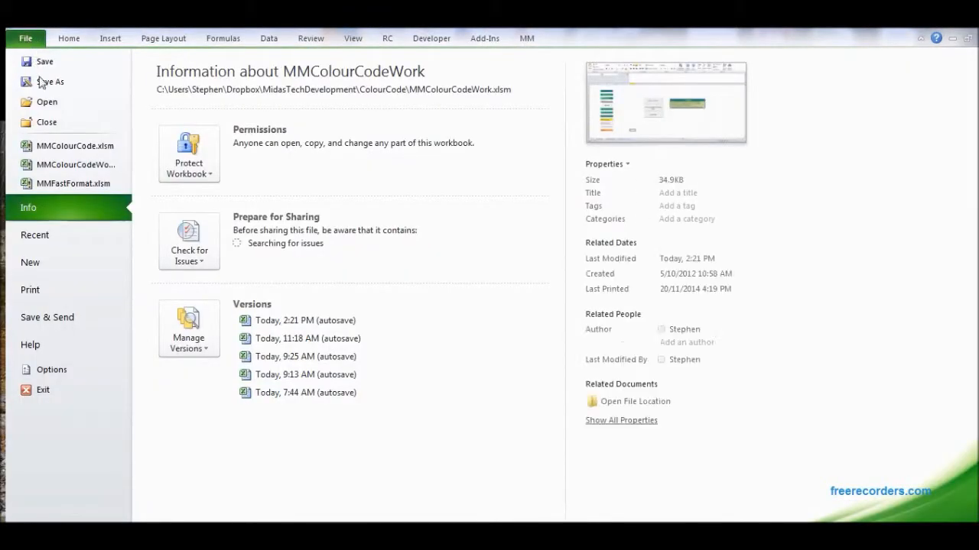
click(62, 263)
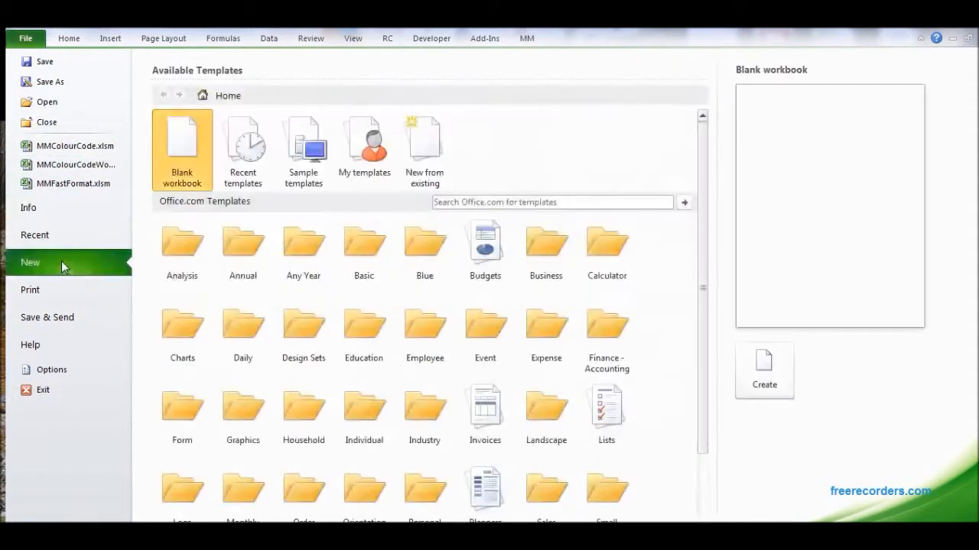
double_click(191, 185)
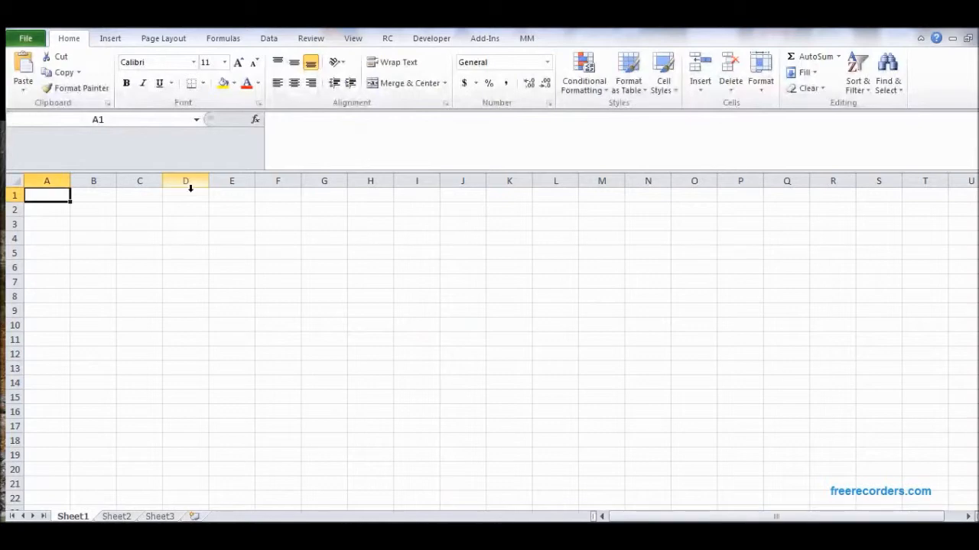
Step: Merge the cell styles from MMColourCodeWork.xlsm into the new workbook and apply the MMHeading1 style to cell A1
click(663, 74)
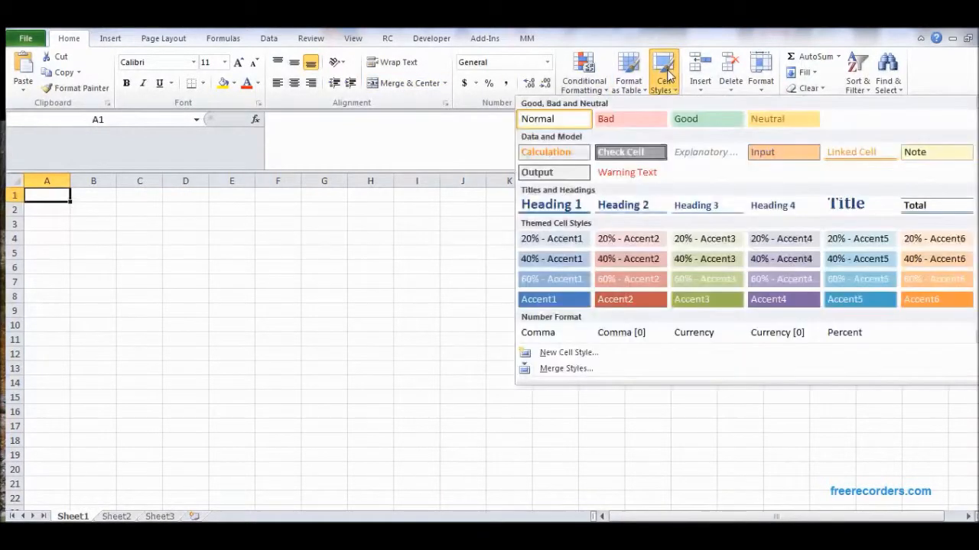
click(566, 369)
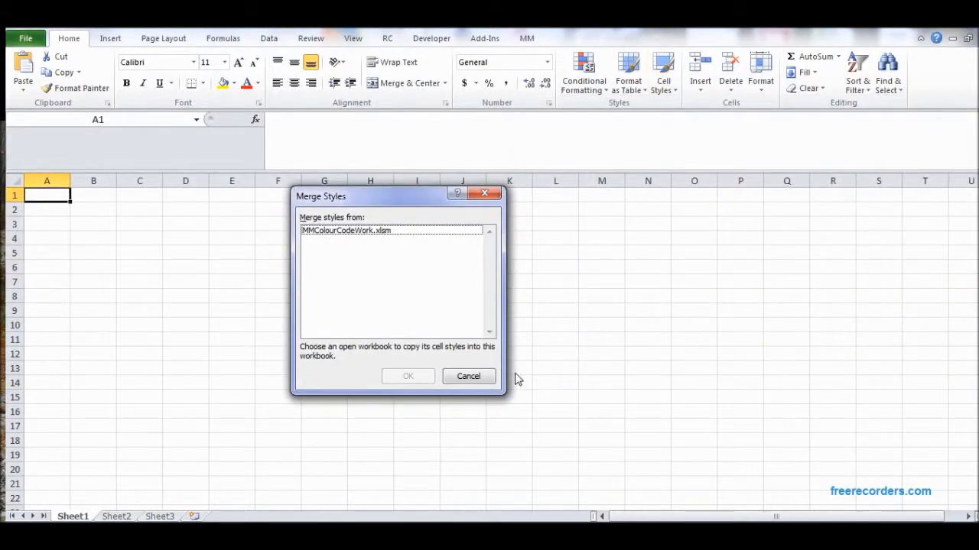
click(348, 231)
click(405, 376)
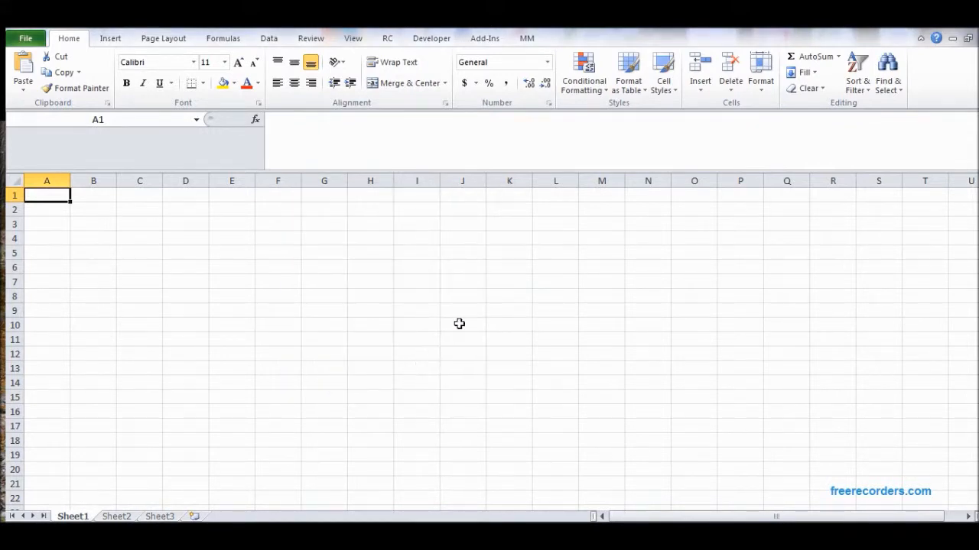
click(665, 89)
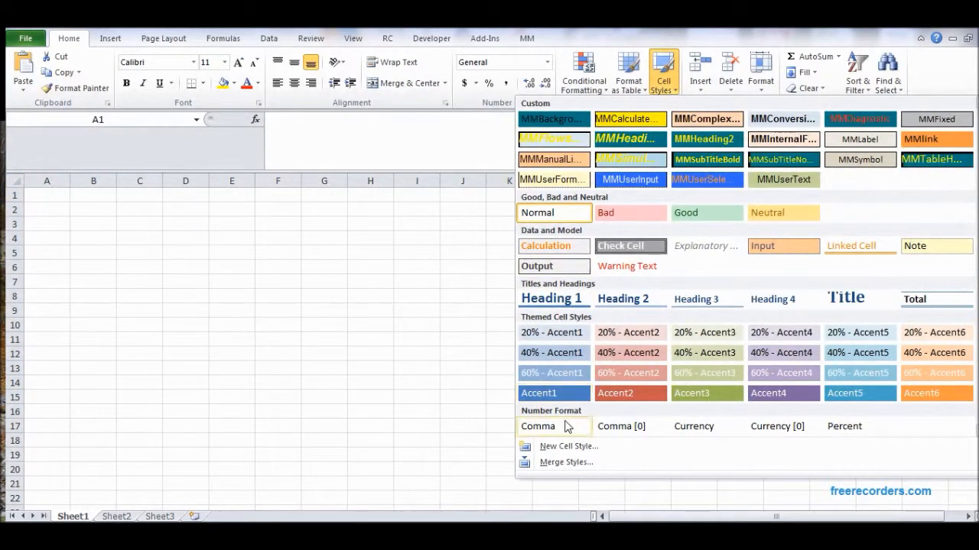
click(625, 138)
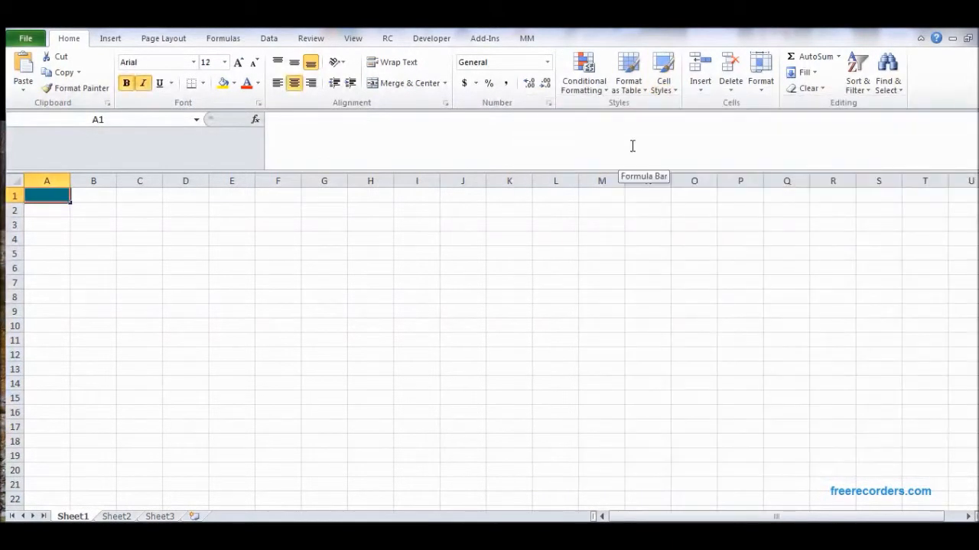
Step: Modify the MMHeading1 style's format to use a light blue background fill, and reselect cell A1 to check it
click(663, 77)
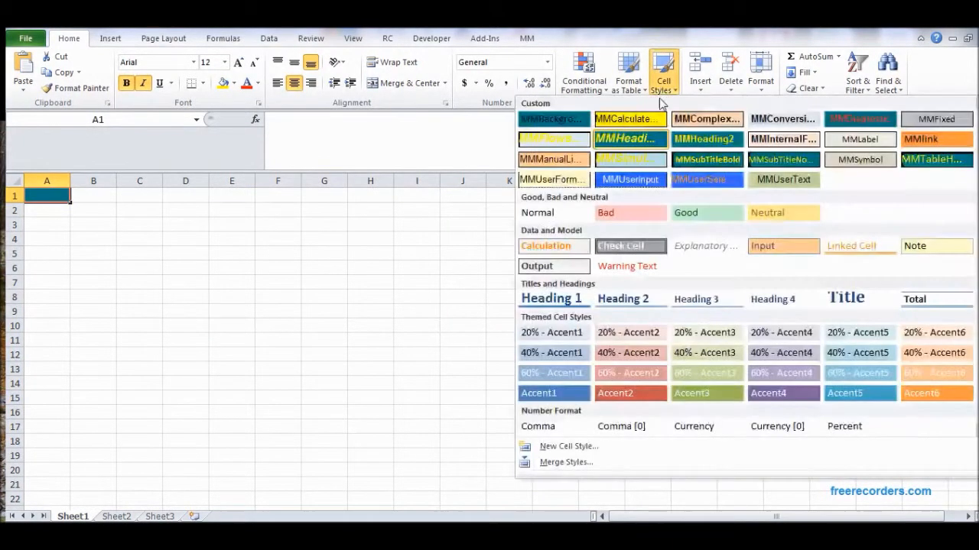
right_click(623, 146)
click(659, 169)
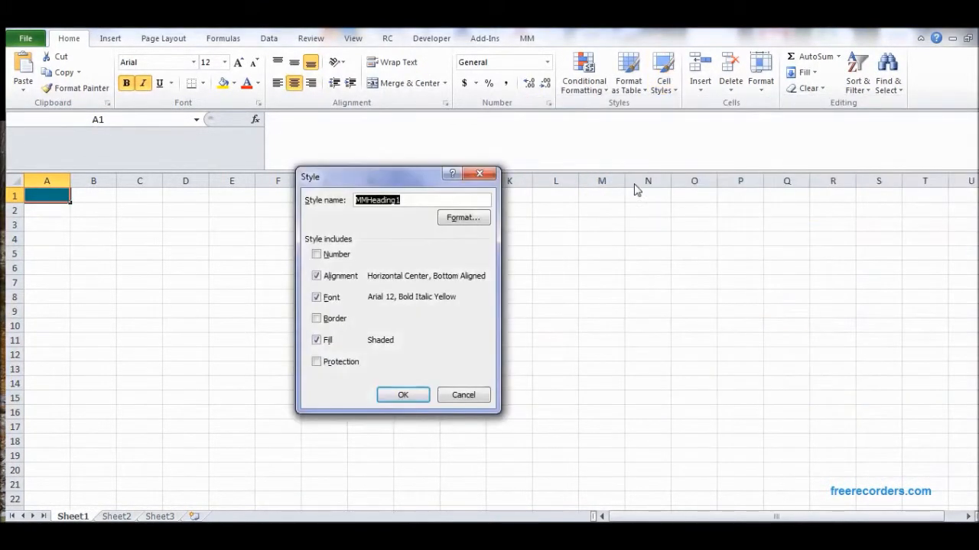
click(463, 220)
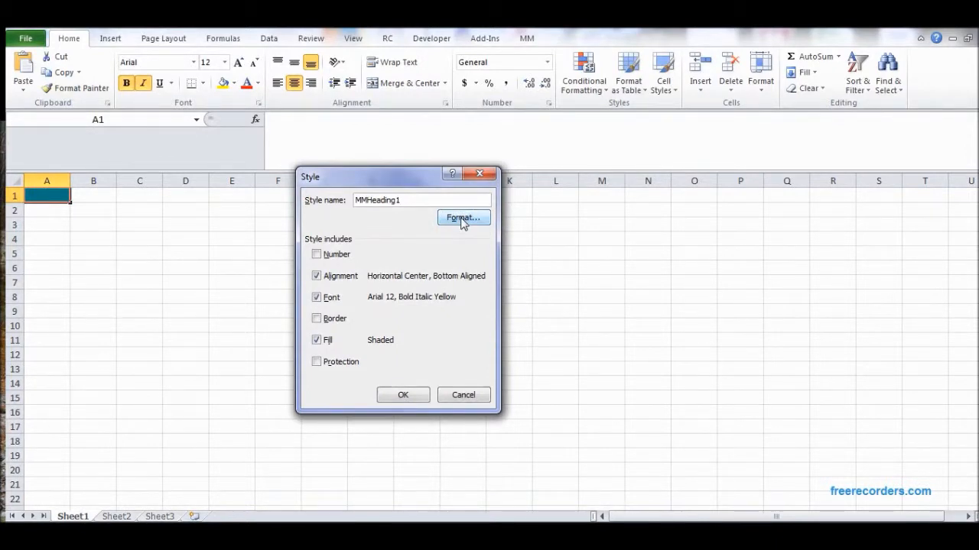
click(462, 220)
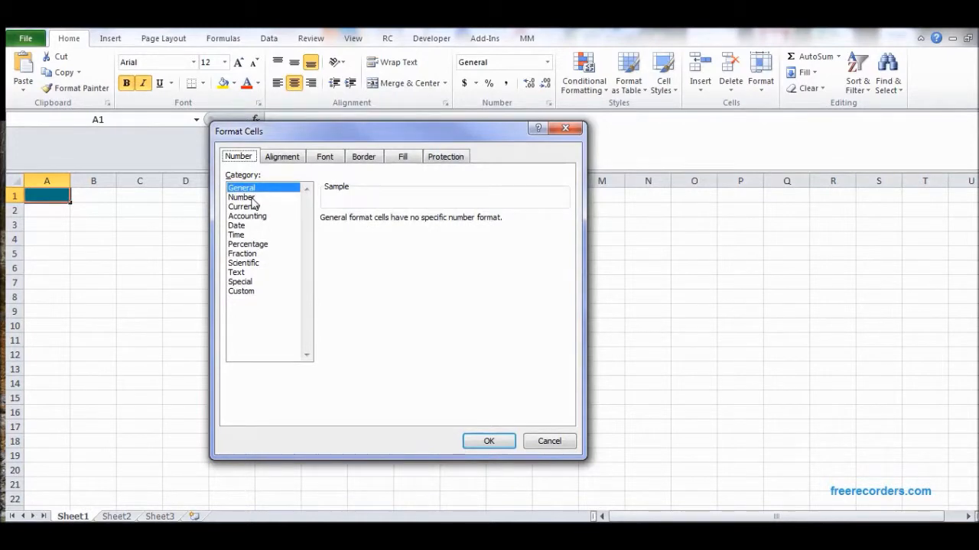
click(403, 157)
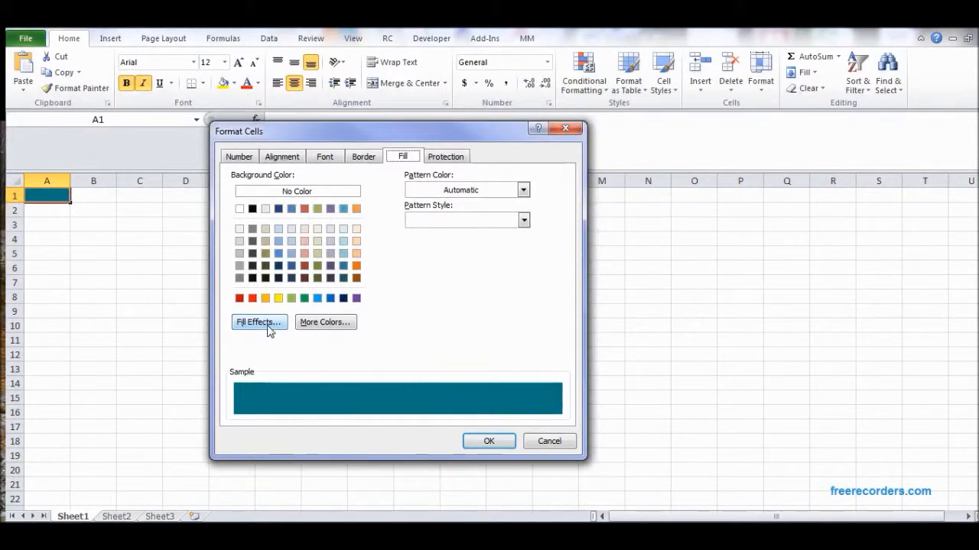
click(291, 253)
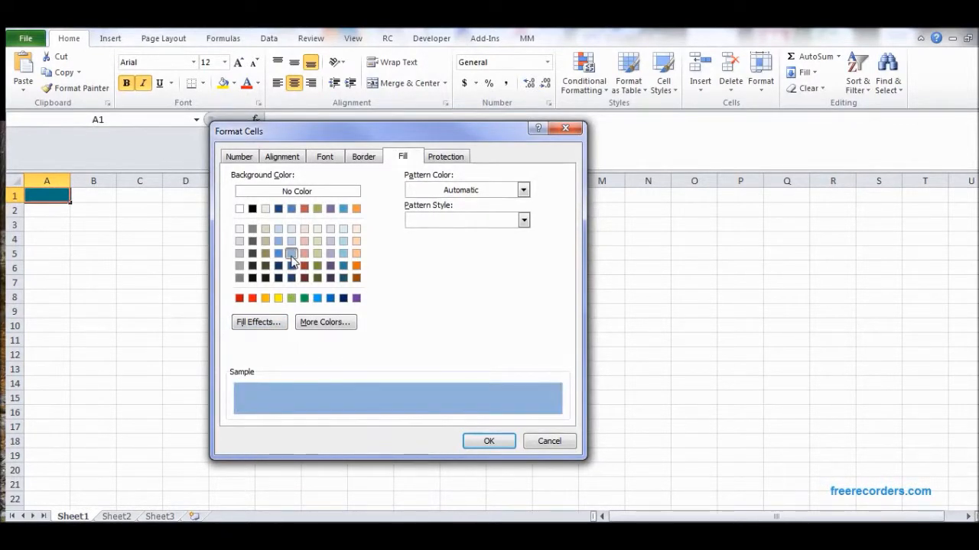
click(489, 442)
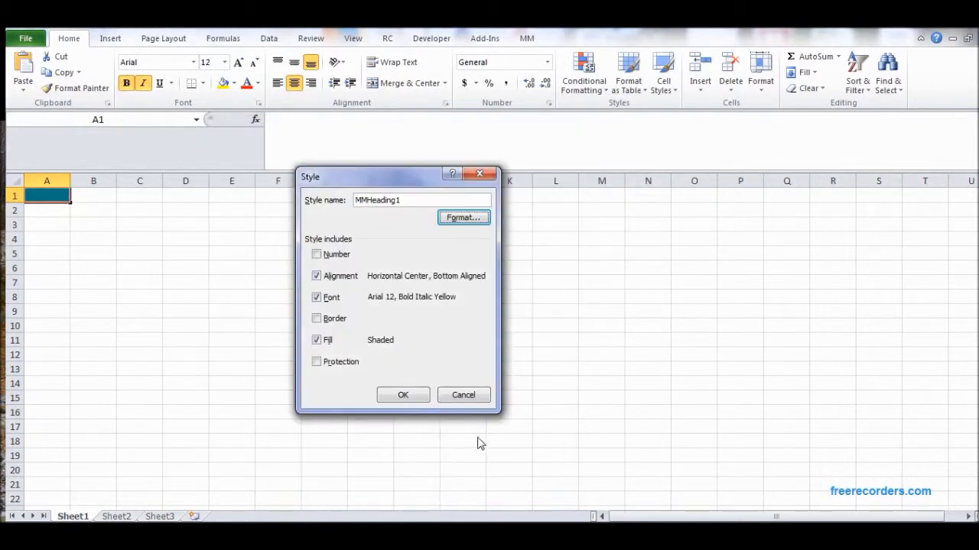
click(398, 395)
click(231, 297)
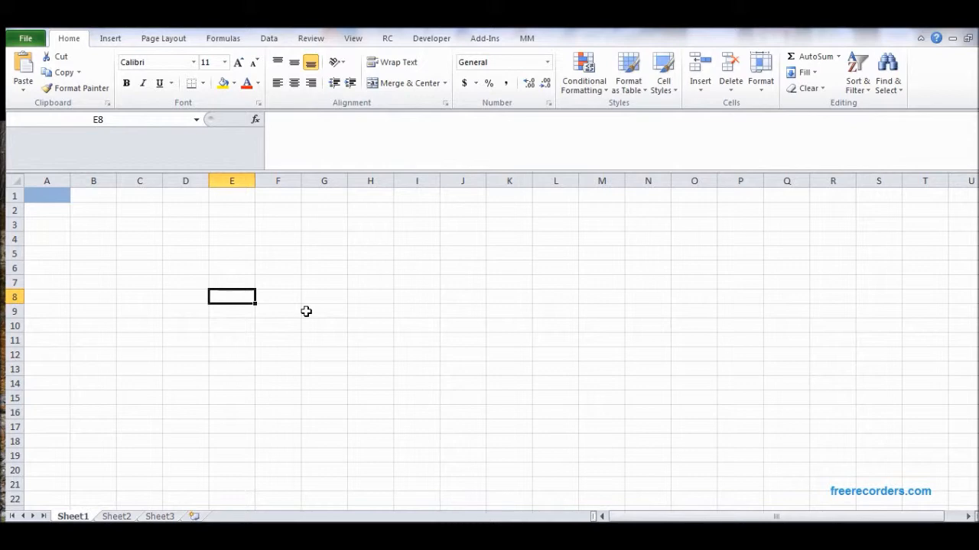
click(66, 197)
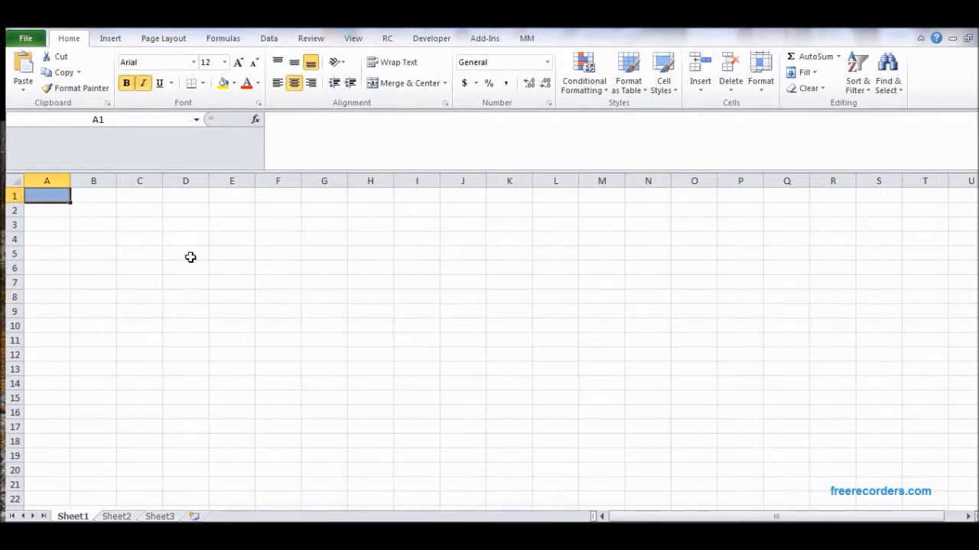
Step: Apply the MMHeading1 cell style to cells E4 and G6, then select cell I4
click(246, 243)
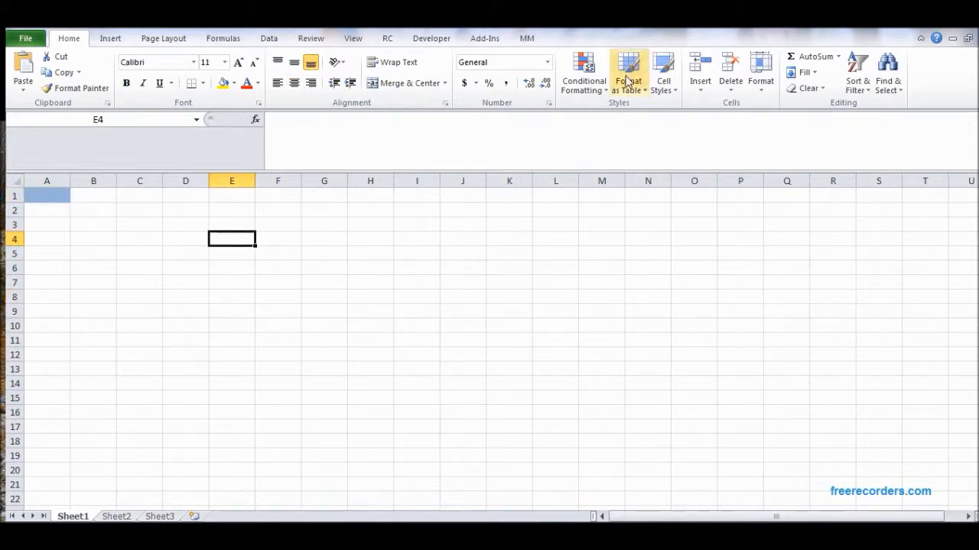
click(663, 86)
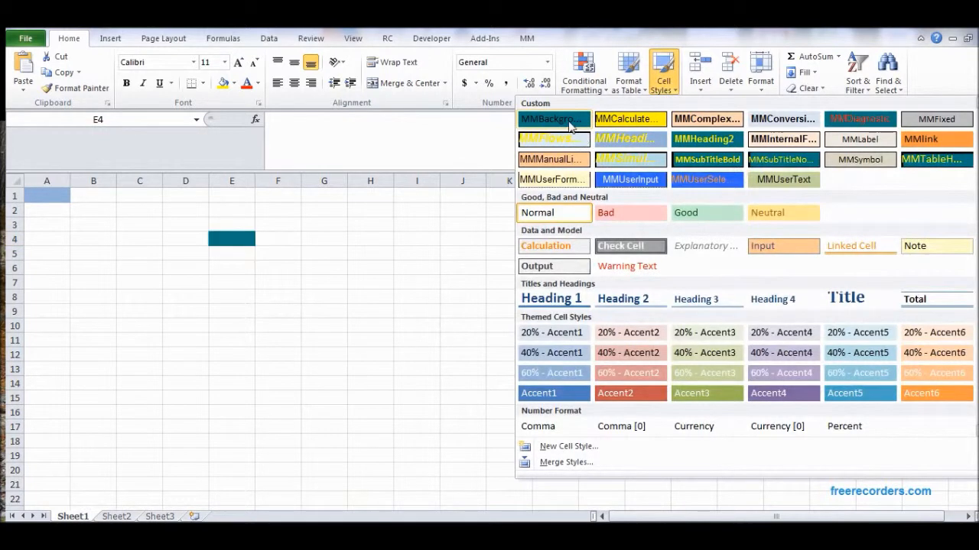
click(704, 142)
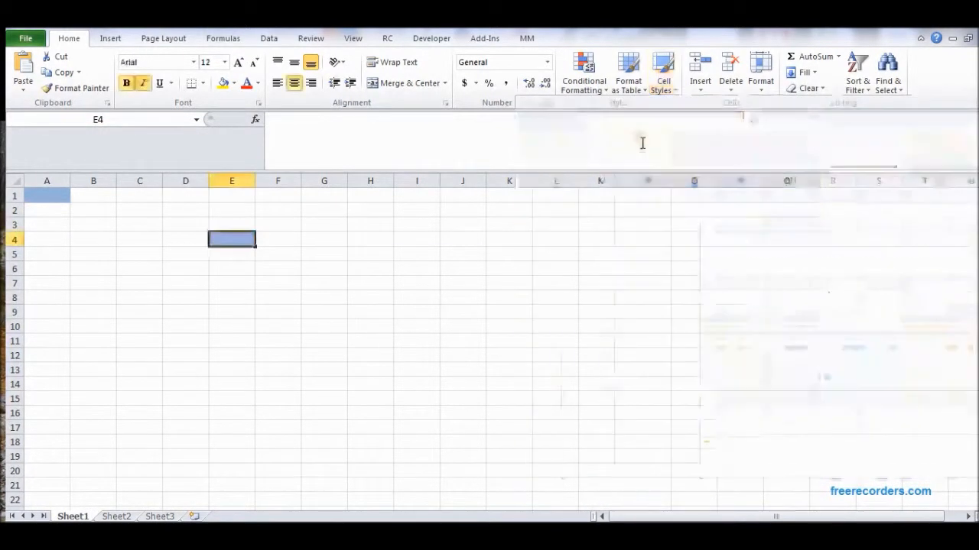
click(344, 273)
click(663, 82)
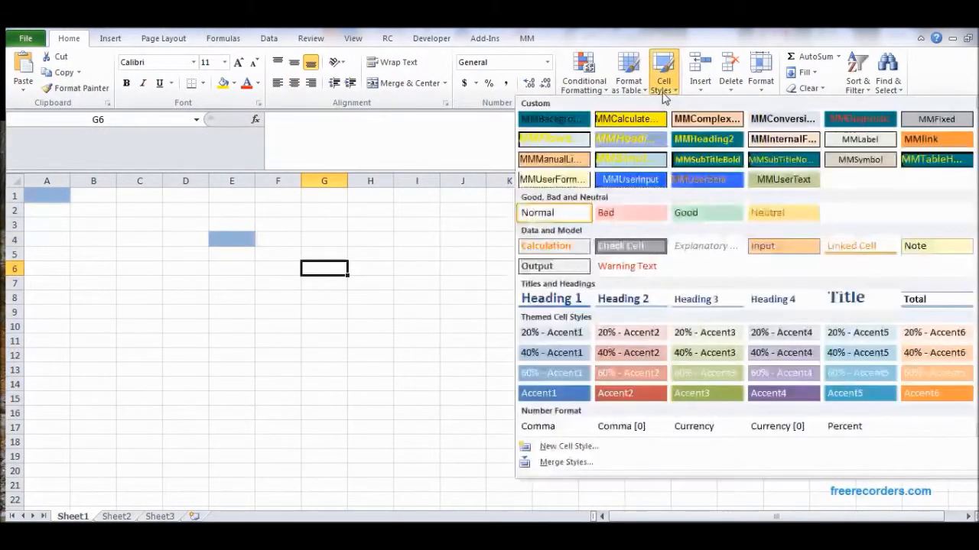
click(630, 138)
click(412, 240)
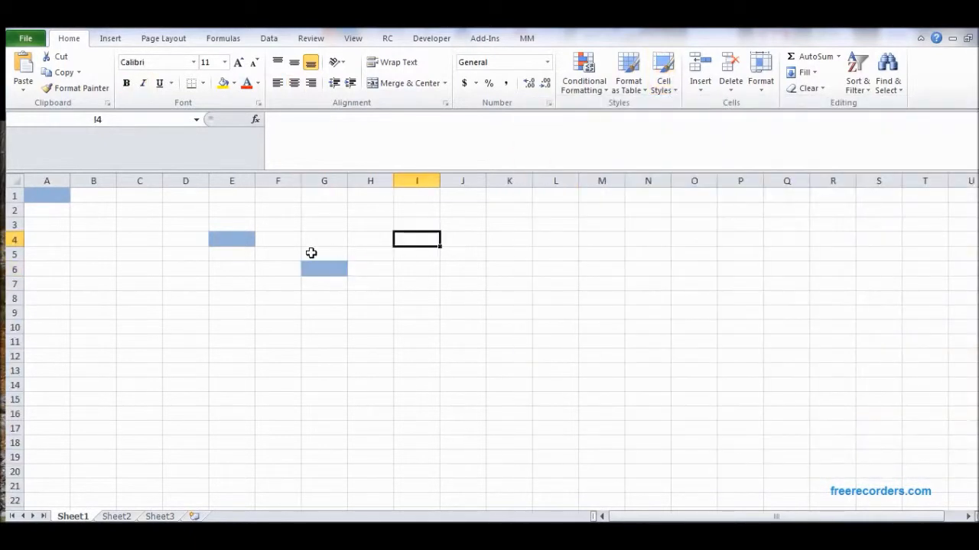
Step: Modify the MMHeading1 style's format to use a dark olive green background fill, and select cell I11
click(663, 82)
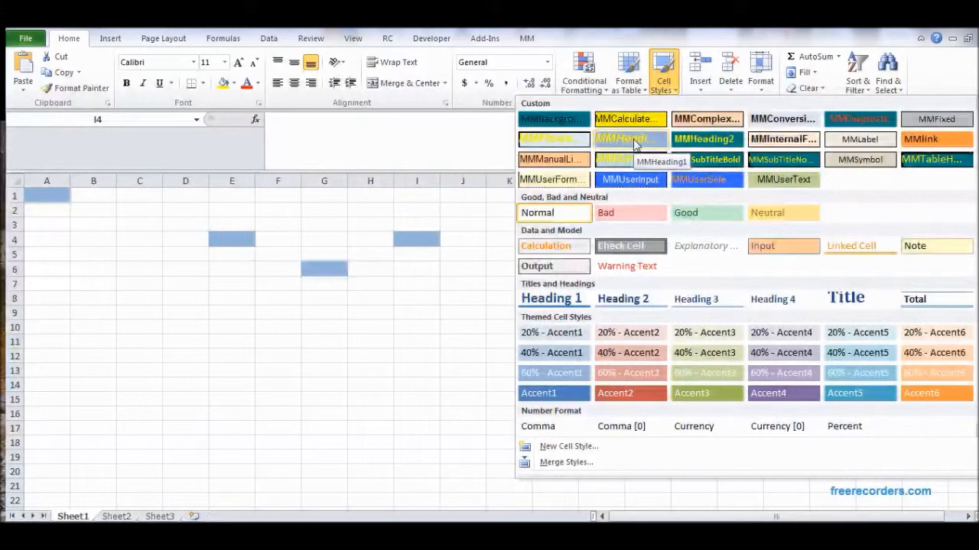
right_click(635, 145)
click(659, 179)
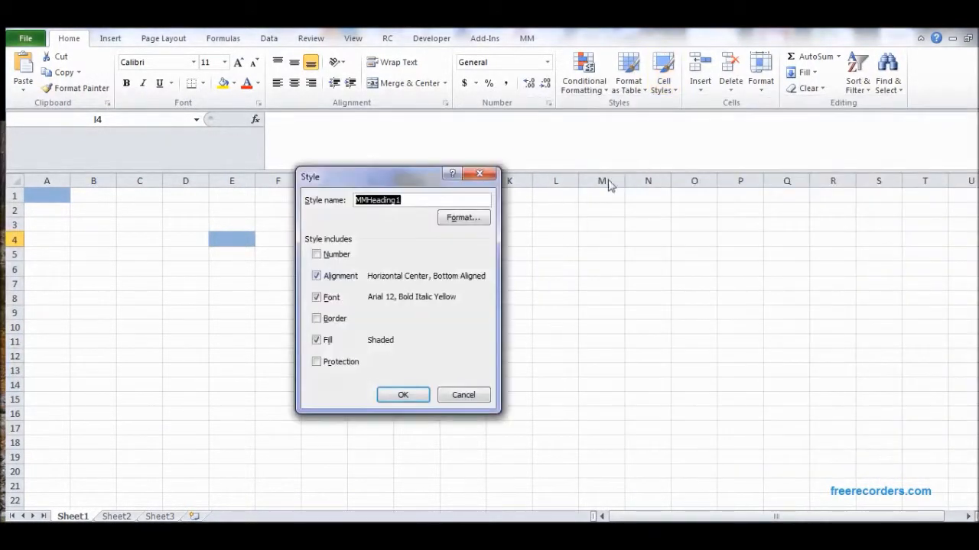
click(462, 219)
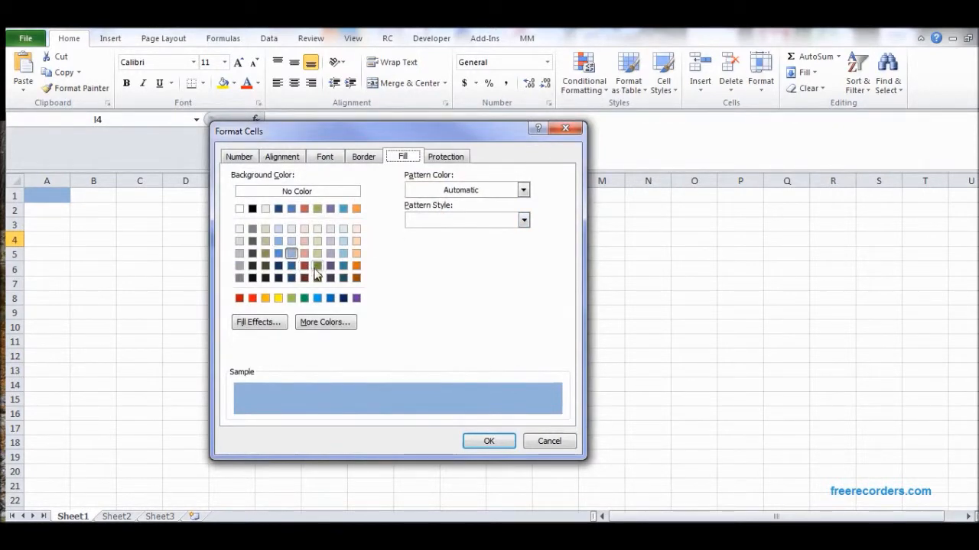
click(317, 266)
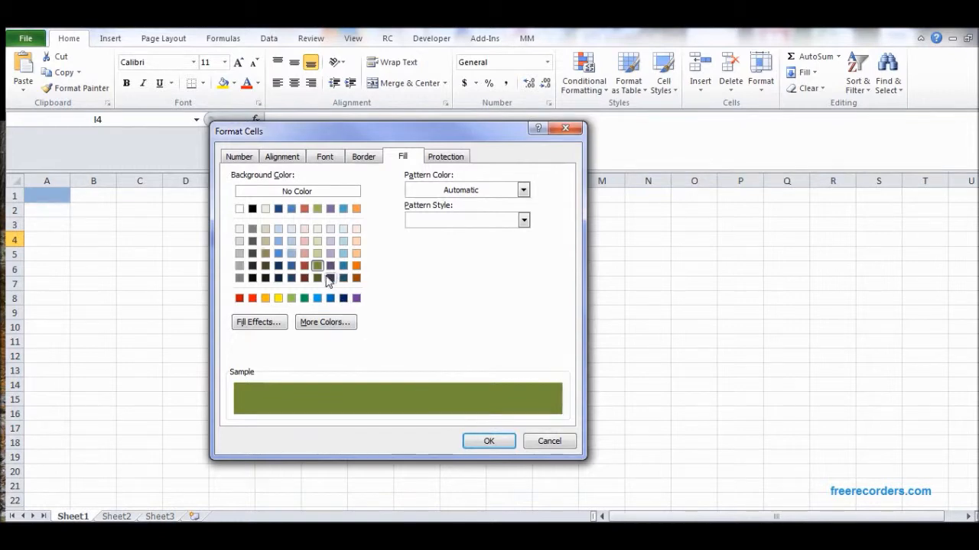
click(495, 442)
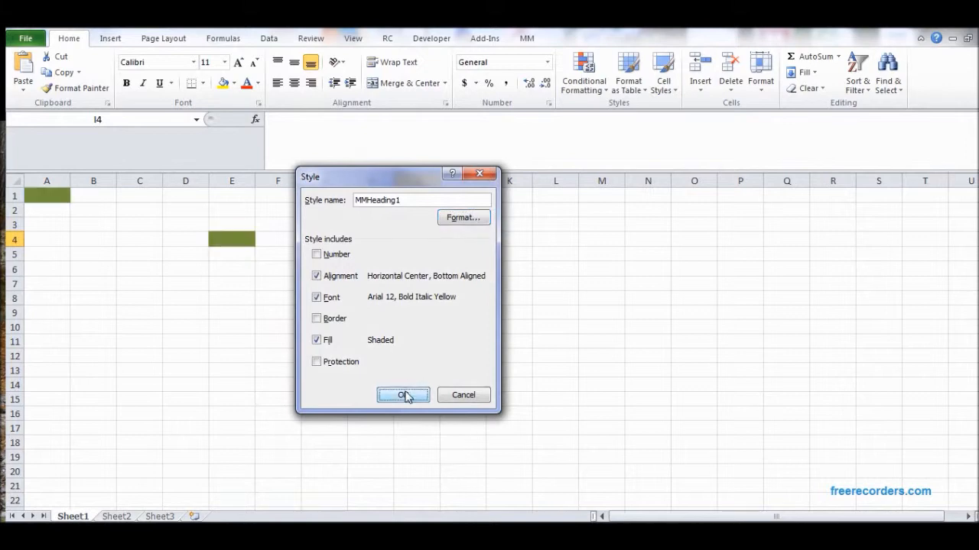
click(404, 395)
click(434, 342)
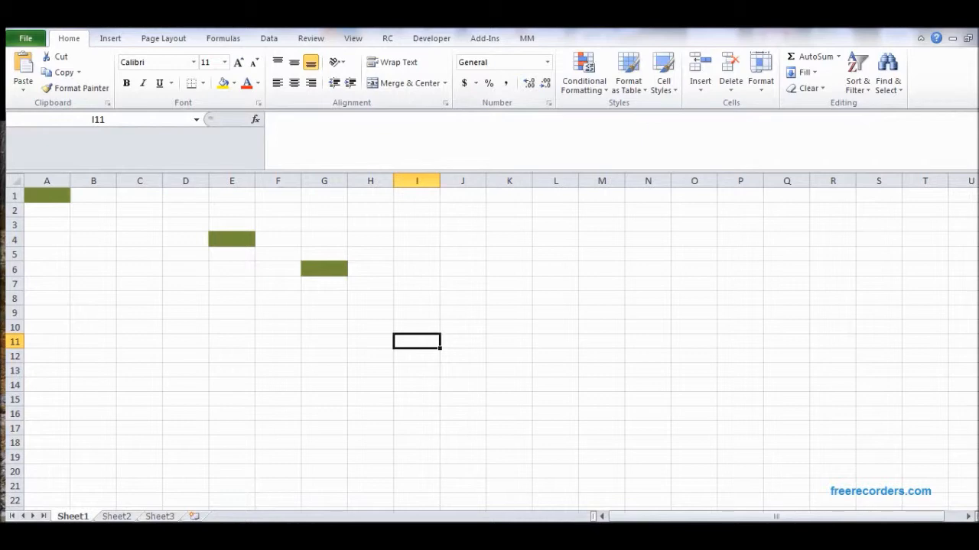
Step: Switch to MMColourCodeWork.xlsm, merge the cell styles from Book2 including those with the same names, and check MMHeading1 in the style gallery
mouse_move(562, 537)
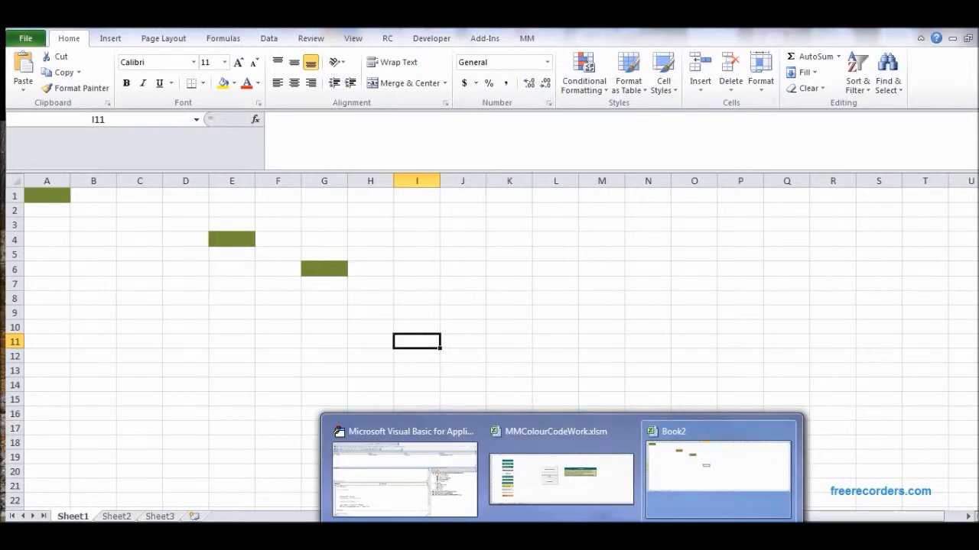
click(604, 516)
click(664, 80)
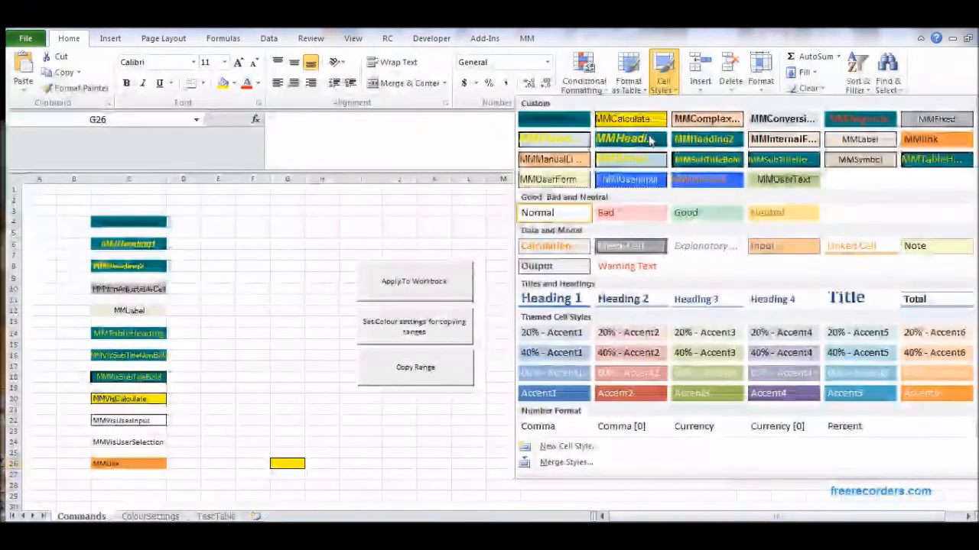
click(579, 464)
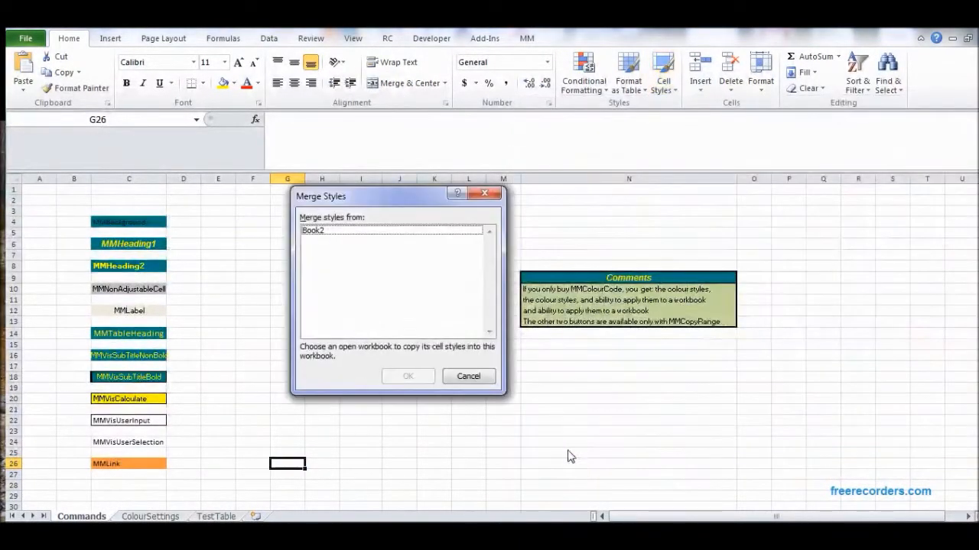
click(328, 230)
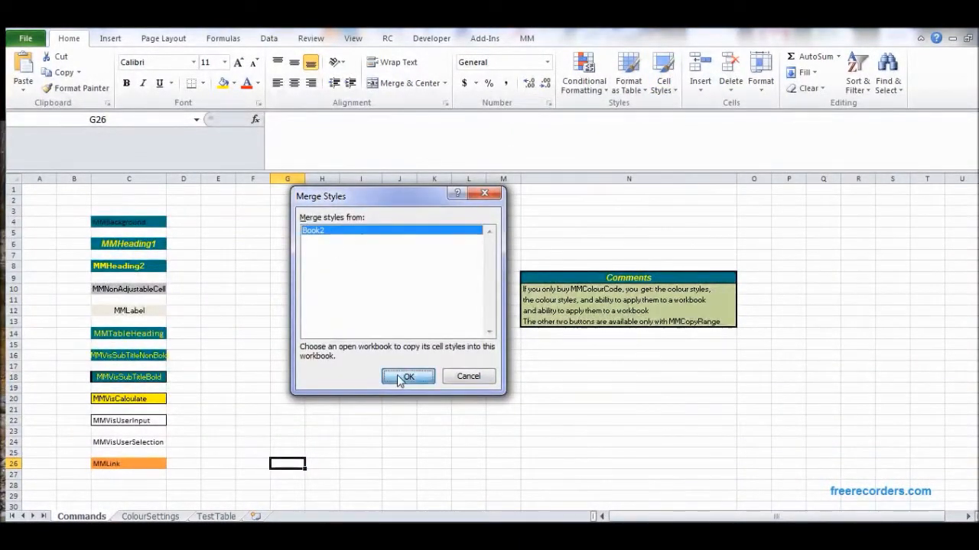
click(401, 376)
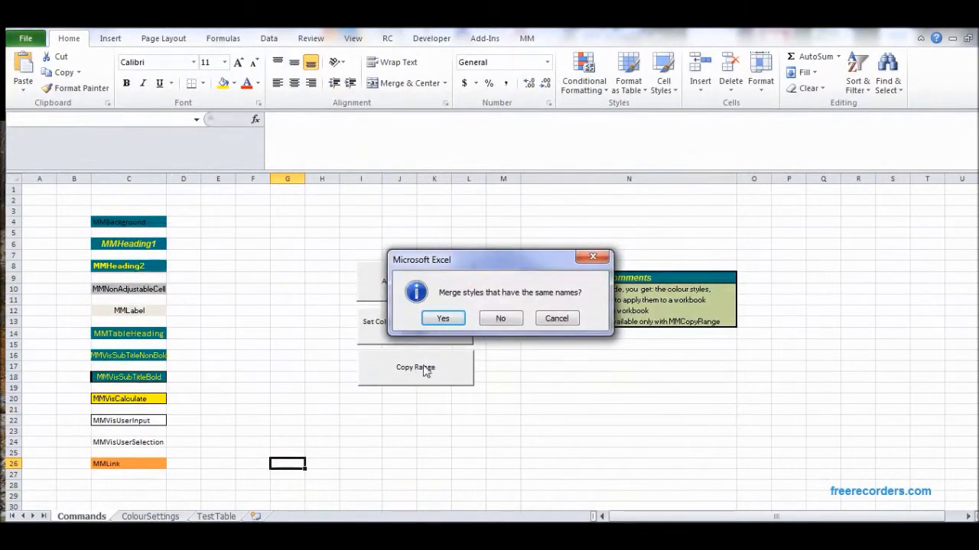
click(441, 319)
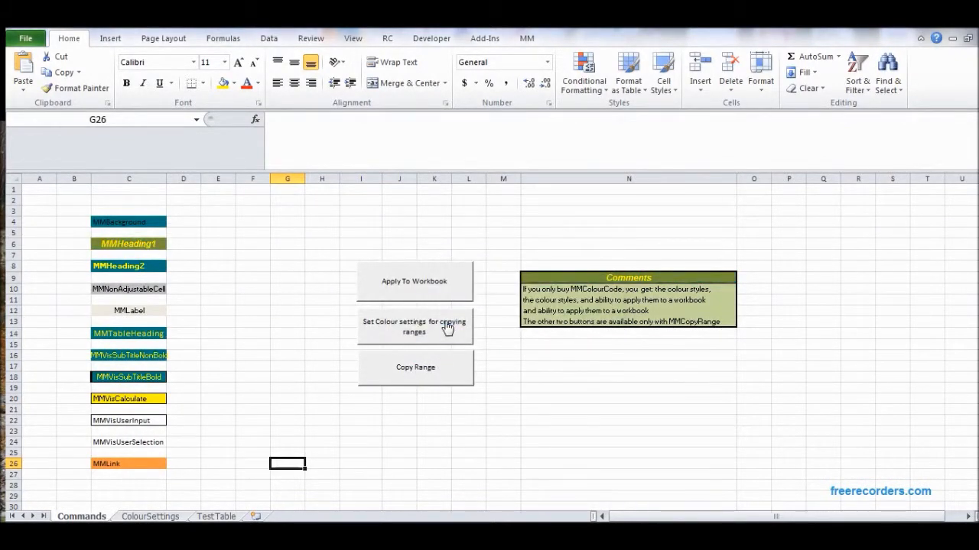
click(662, 82)
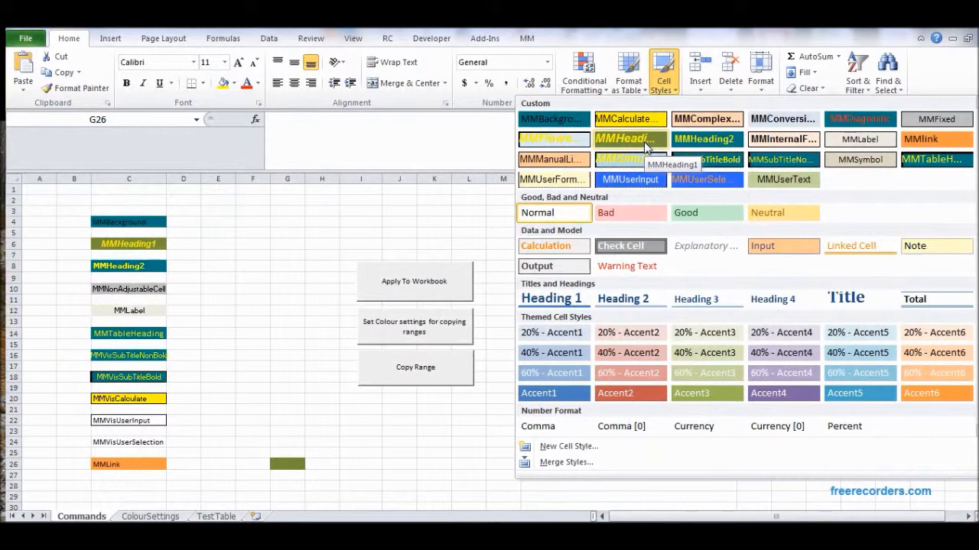
click(478, 207)
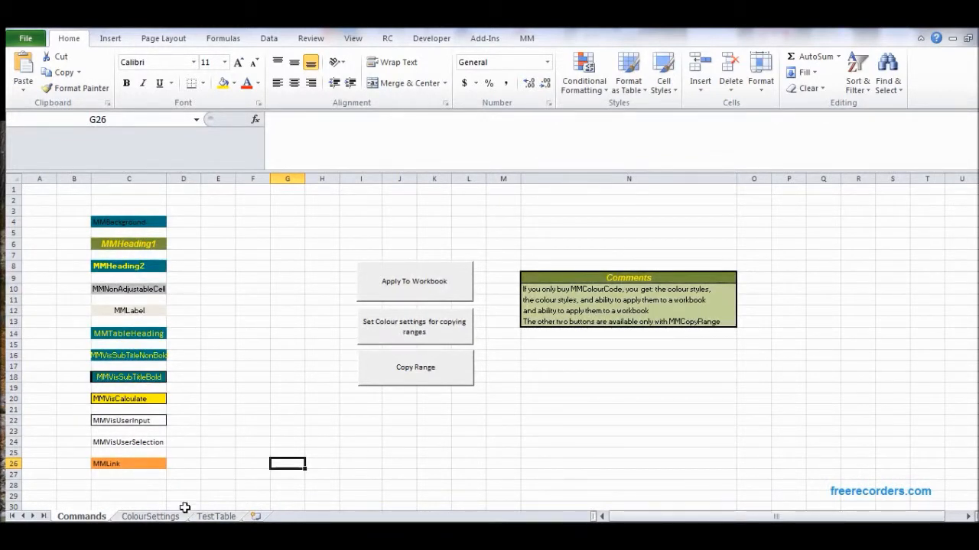
Step: Review the Style Colour and Copy style text columns for MMBackground on the ColourSettings sheet
click(163, 516)
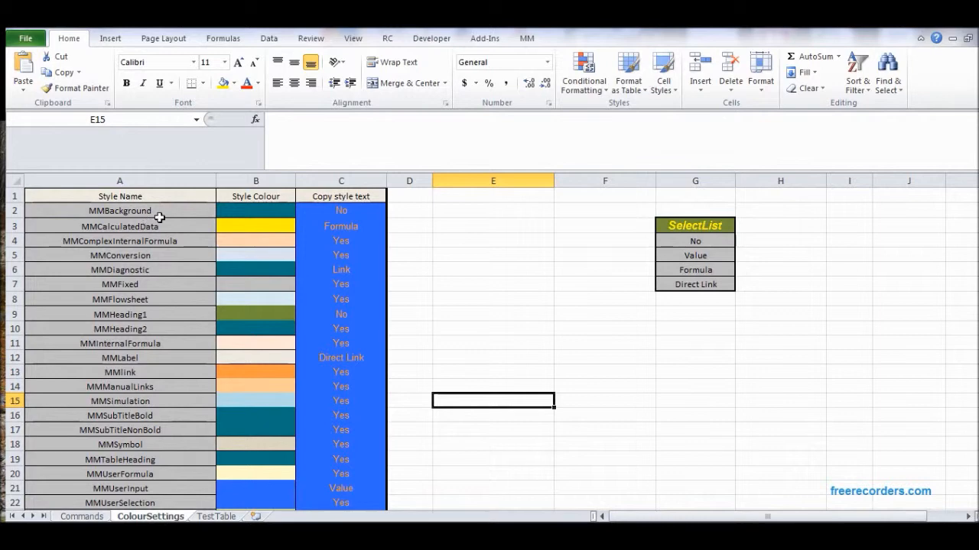
click(260, 217)
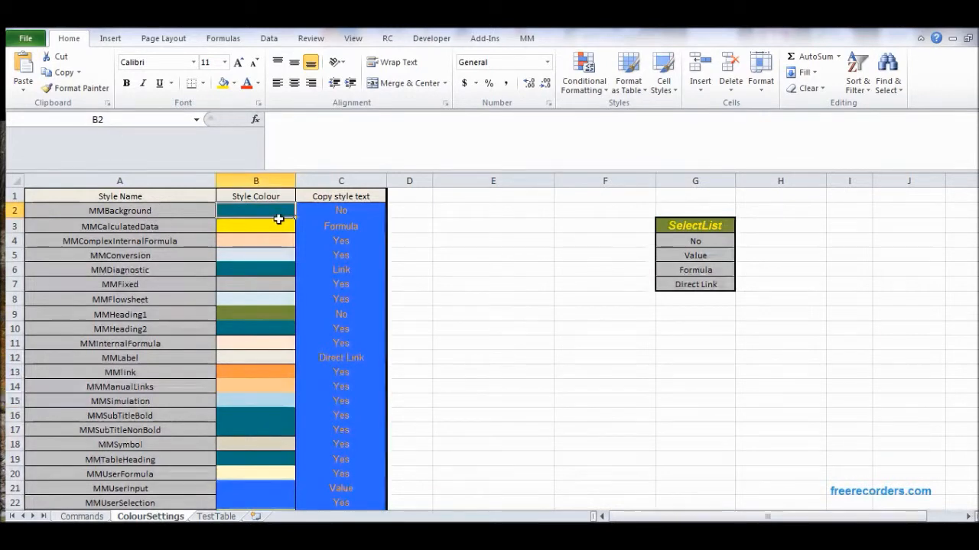
click(344, 217)
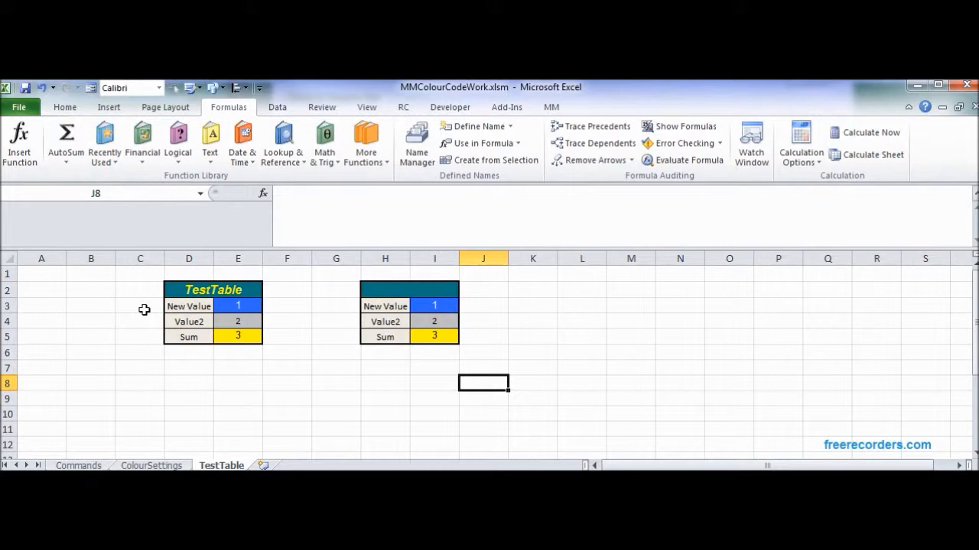
Step: Clear all contents and formatting from the copied table in H2:I5 on the TestTable sheet, and select cell L6
drag(388, 297, 406, 343)
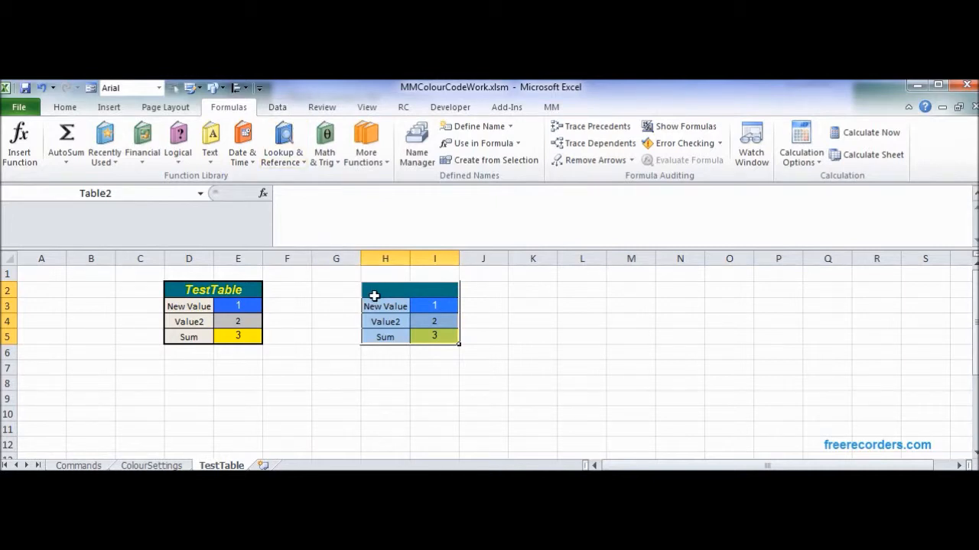
click(65, 107)
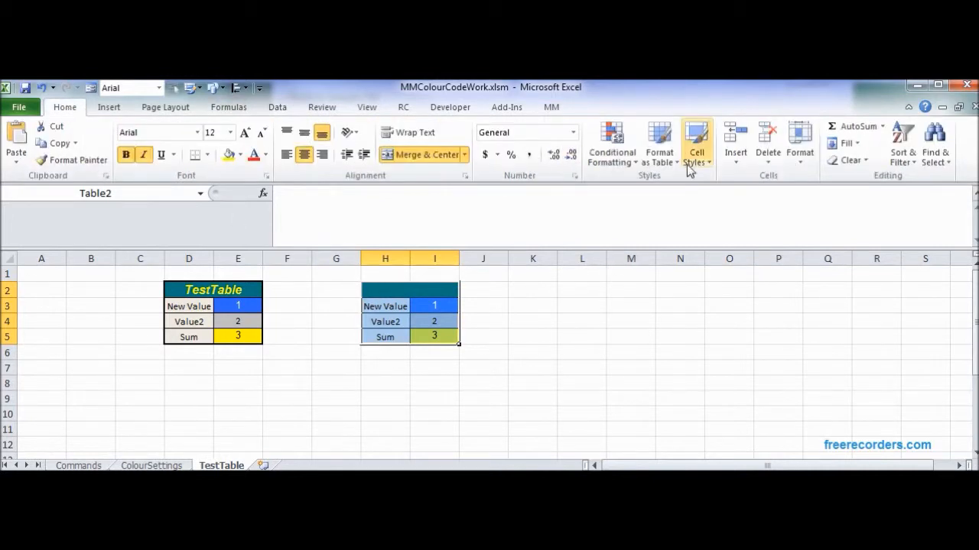
click(845, 166)
click(855, 178)
click(566, 353)
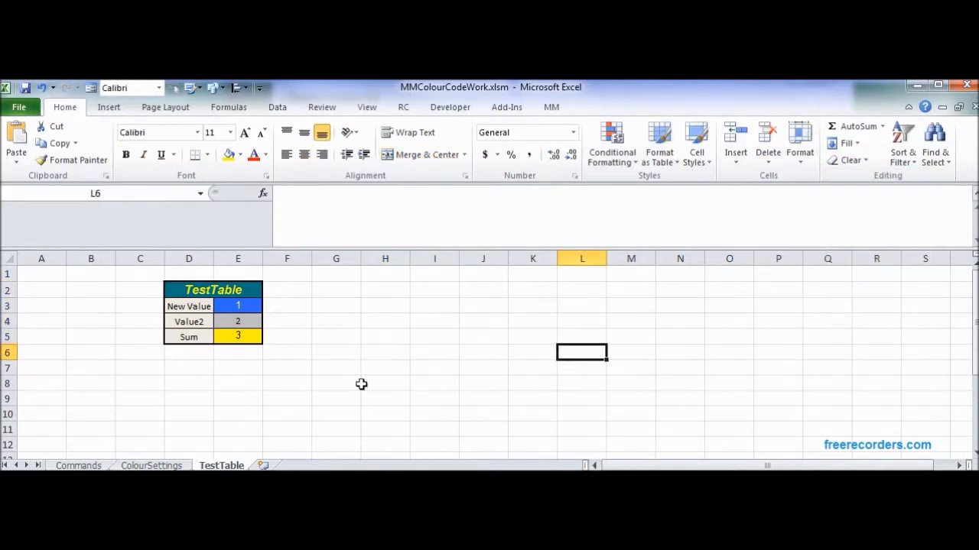
Step: Go to the Commands sheet and deselect the colour settings button by selecting cell H12
click(132, 466)
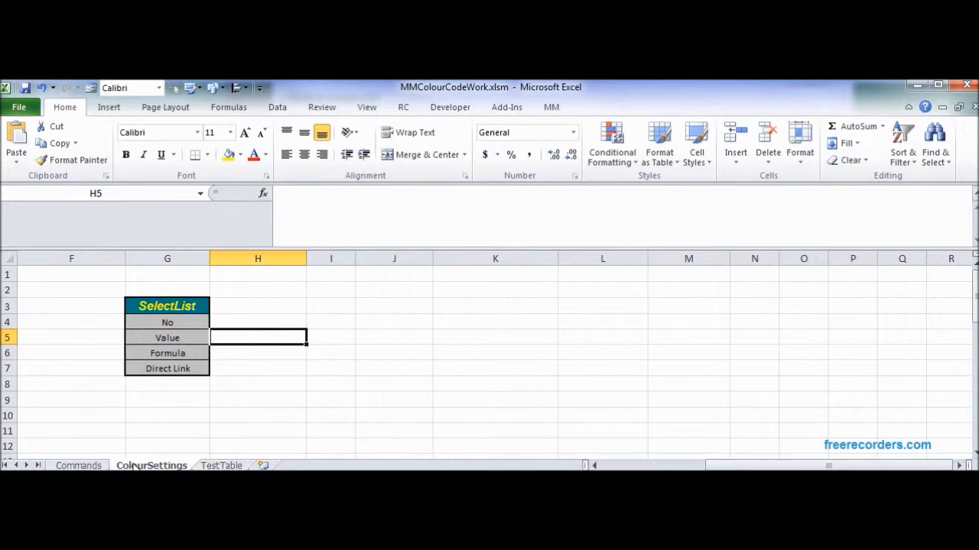
click(78, 465)
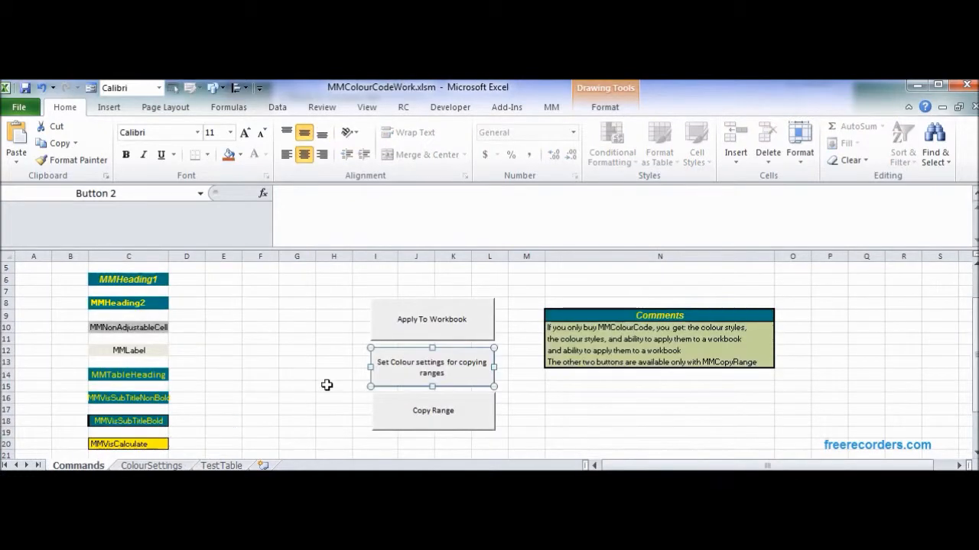
click(333, 350)
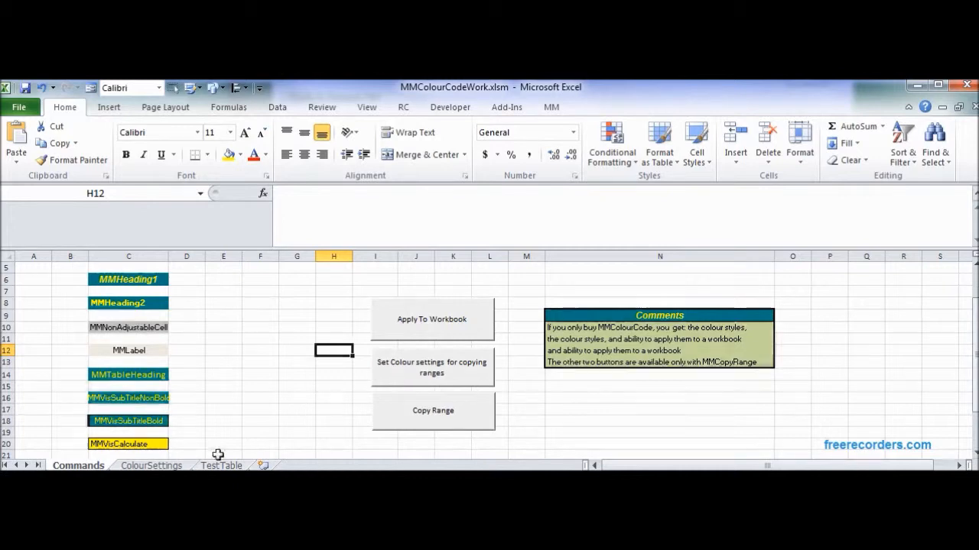
Step: Examine the Copy style text settings for MMBackground and MMCalculatedData and the SelectList options on the ColourSettings sheet
click(157, 465)
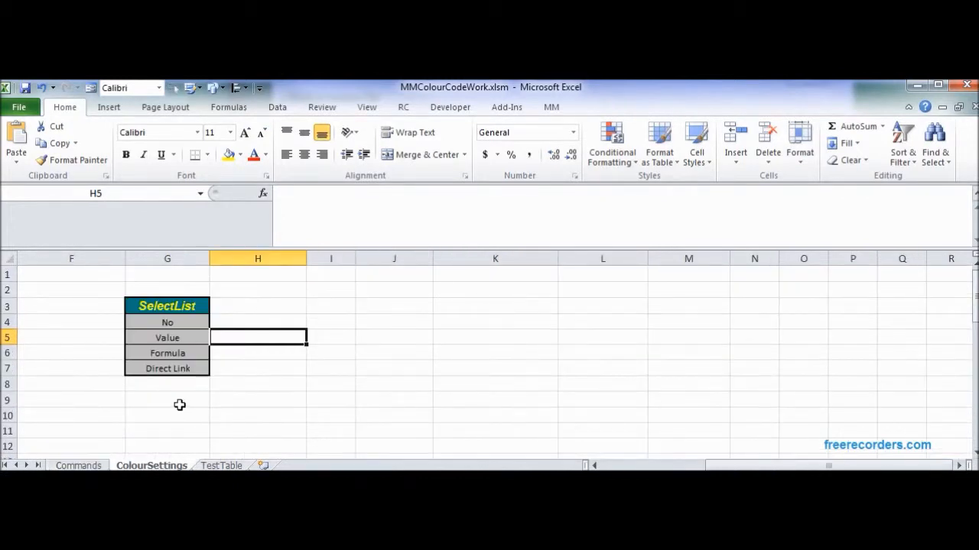
drag(841, 465, 727, 465)
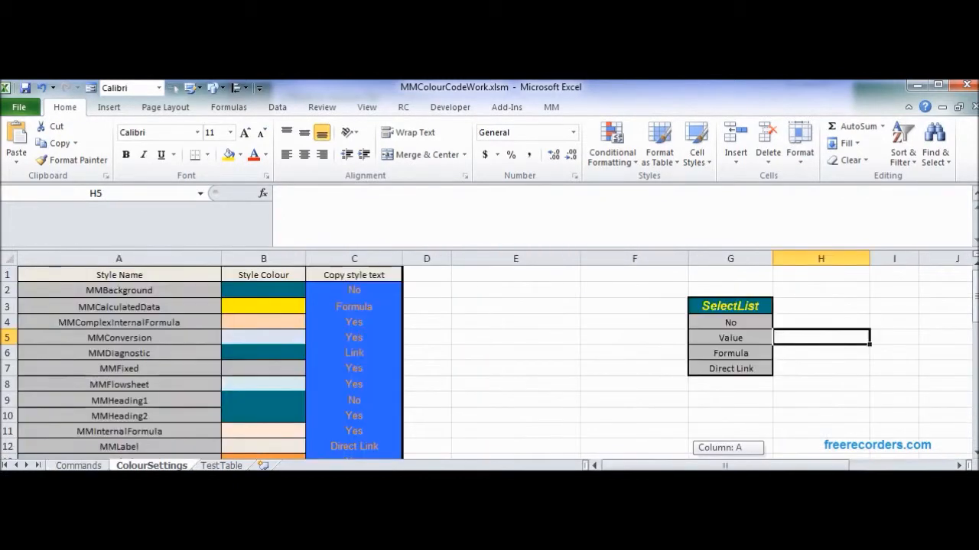
click(356, 293)
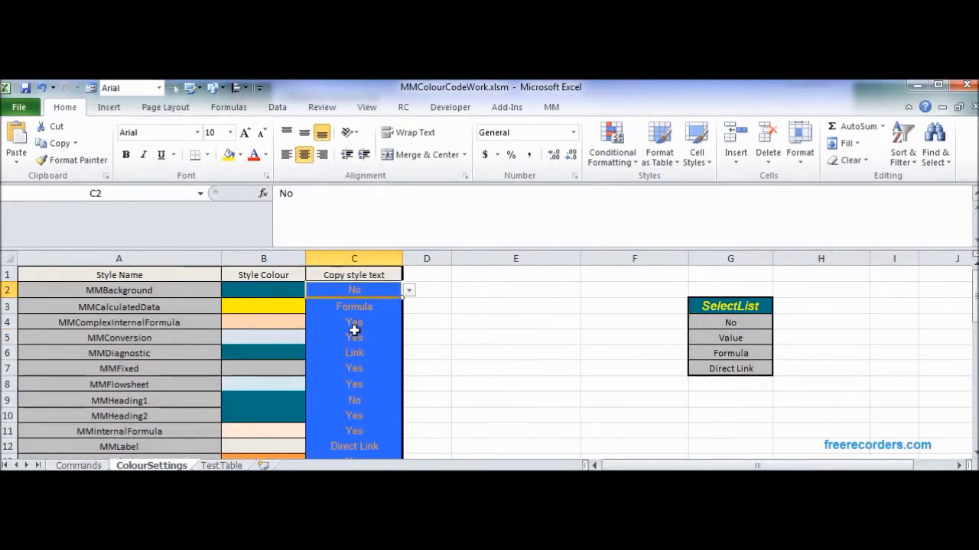
click(355, 310)
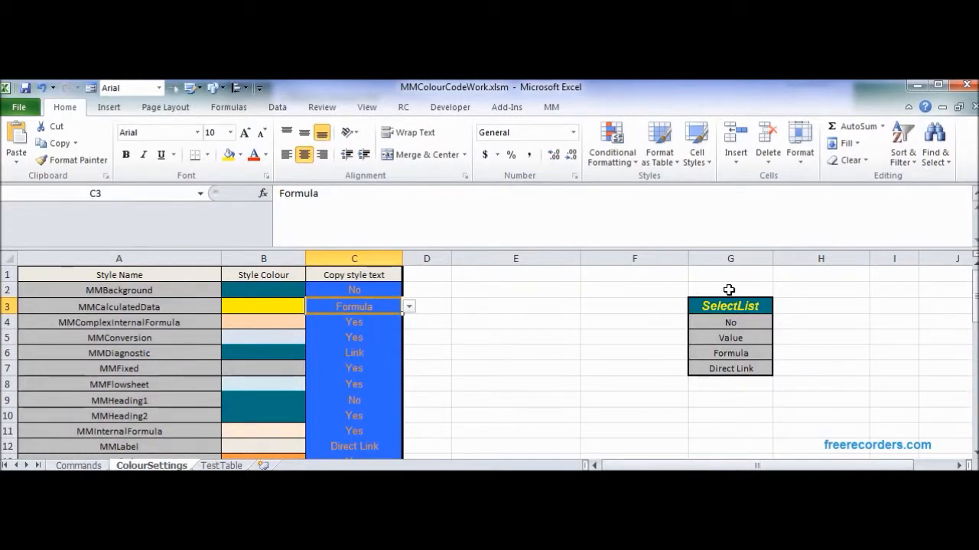
click(732, 326)
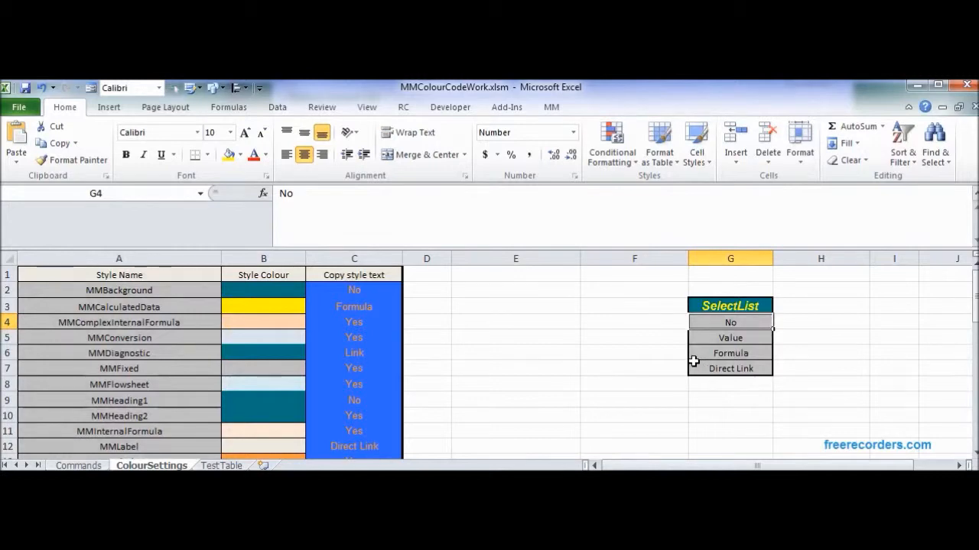
click(731, 337)
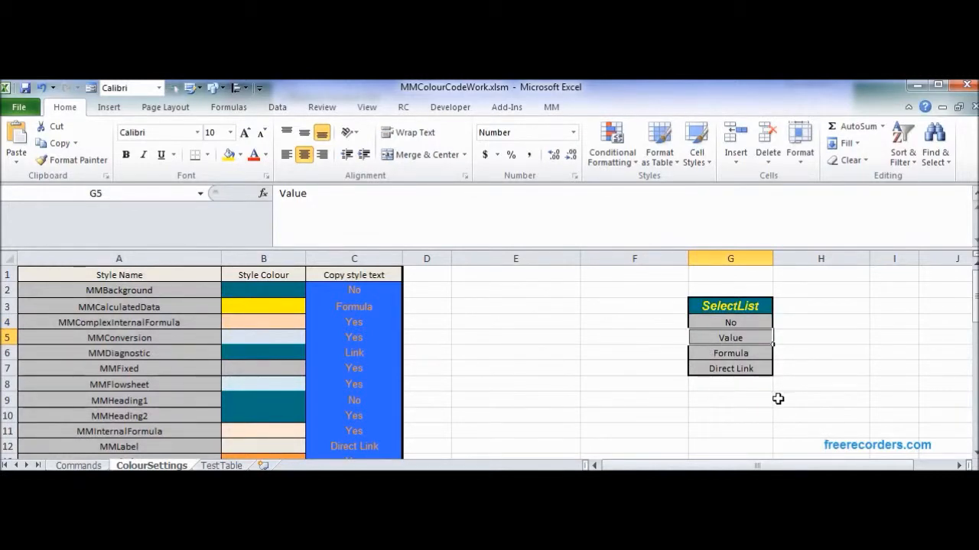
click(738, 355)
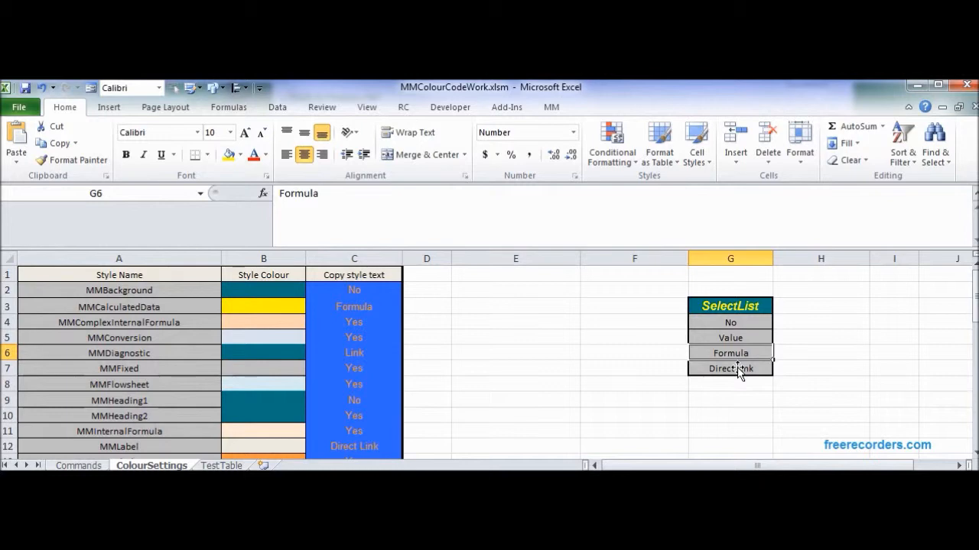
Step: Start Copy Range from the Commands sheet and set the Original Range to the TestTable range D2:E5 on the TestTable sheet
click(740, 370)
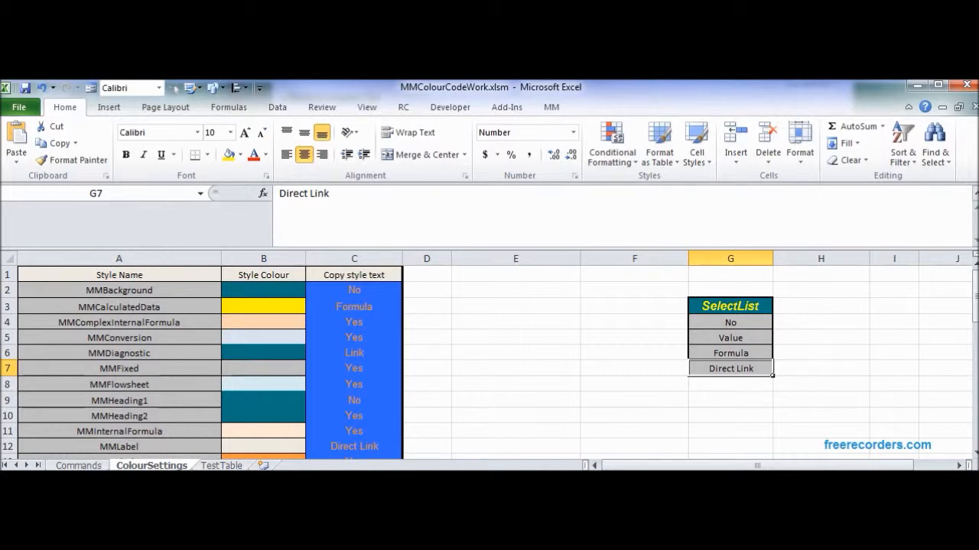
click(79, 466)
click(426, 417)
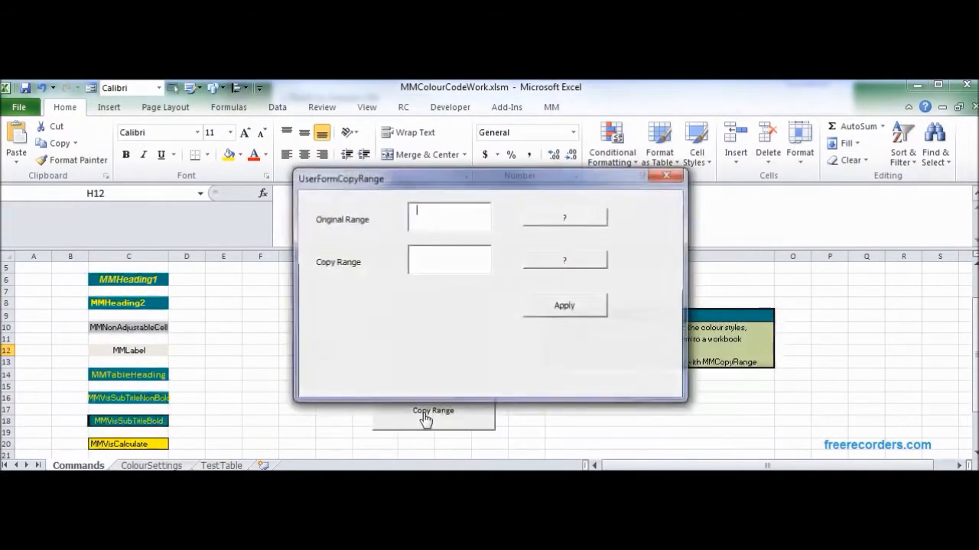
click(226, 464)
drag(173, 296, 179, 339)
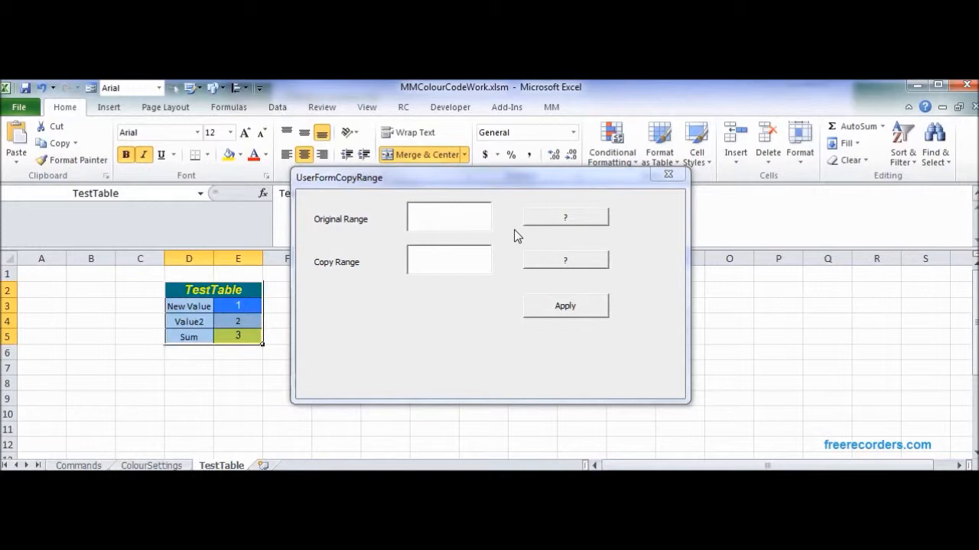
click(557, 219)
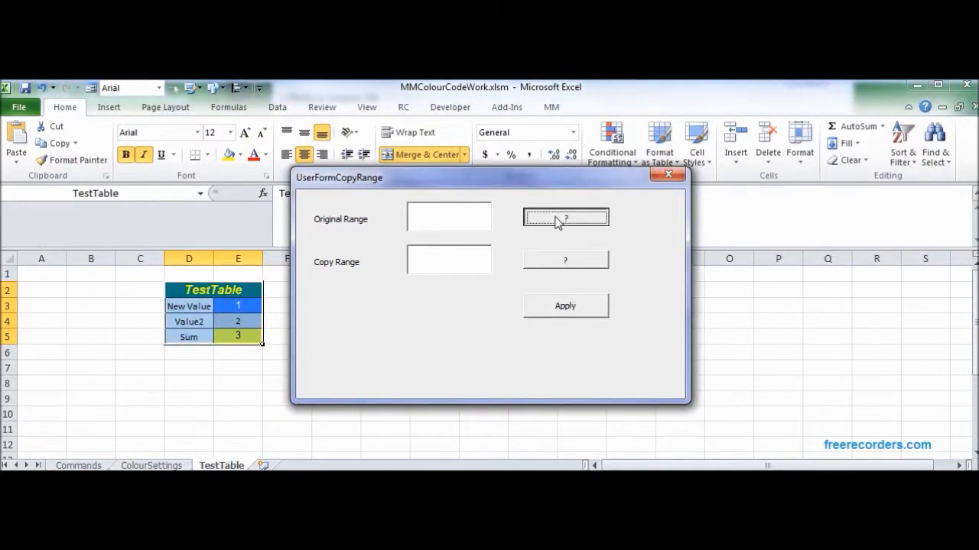
click(432, 255)
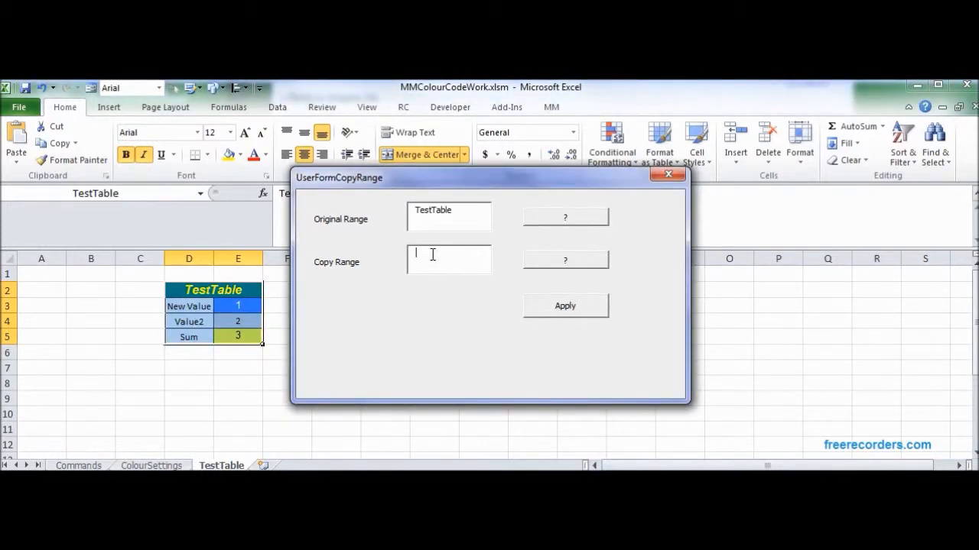
Step: Set the Copy Range to cell H2, apply the copy, and move the form away from the tables
drag(405, 178, 580, 198)
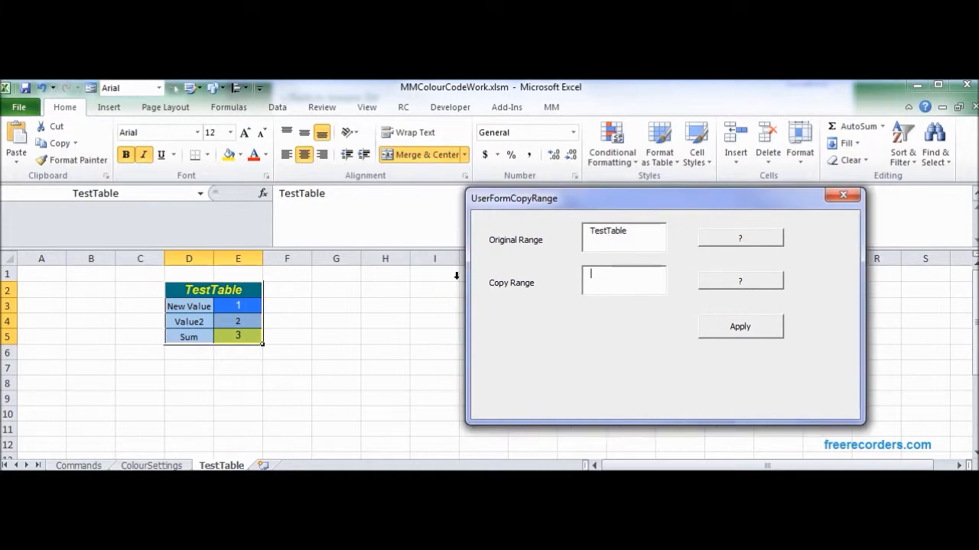
click(390, 295)
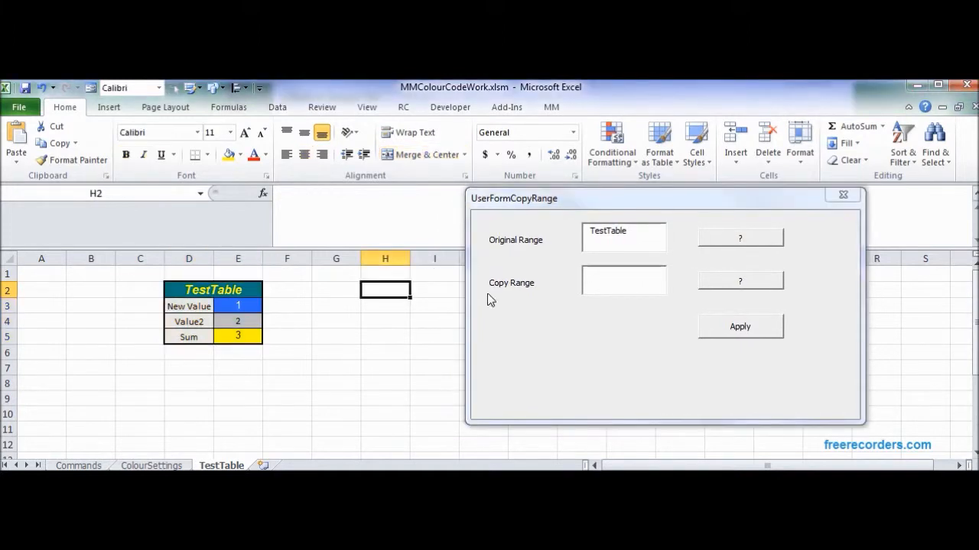
click(717, 283)
click(725, 328)
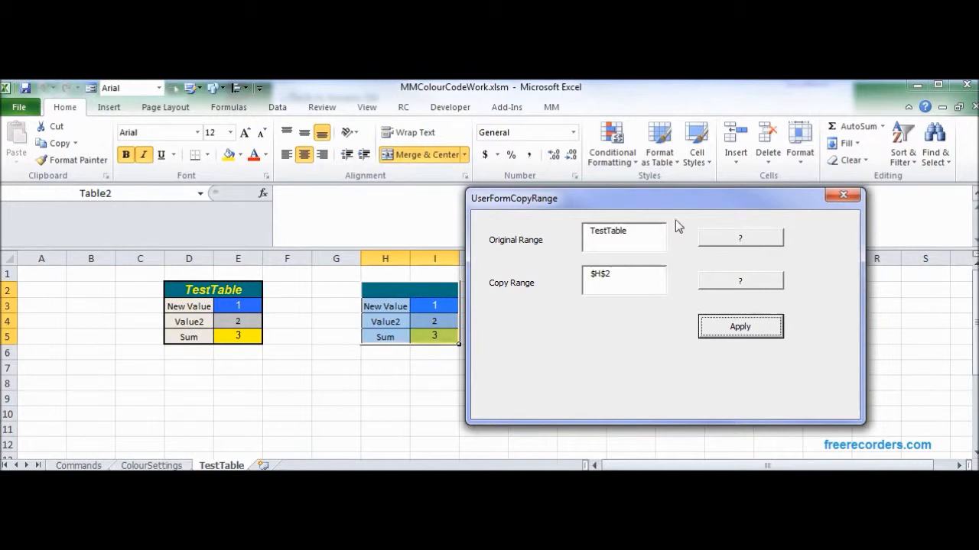
drag(675, 198, 1, 375)
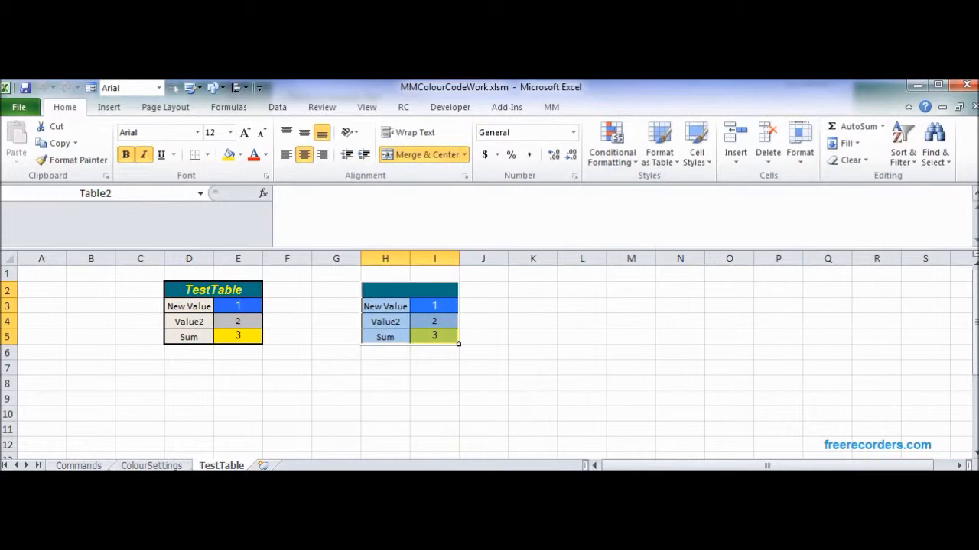
Step: Check the copied table's heading in H2 against the MMHeading1 Copy style text setting on the ColourSettings sheet
click(380, 290)
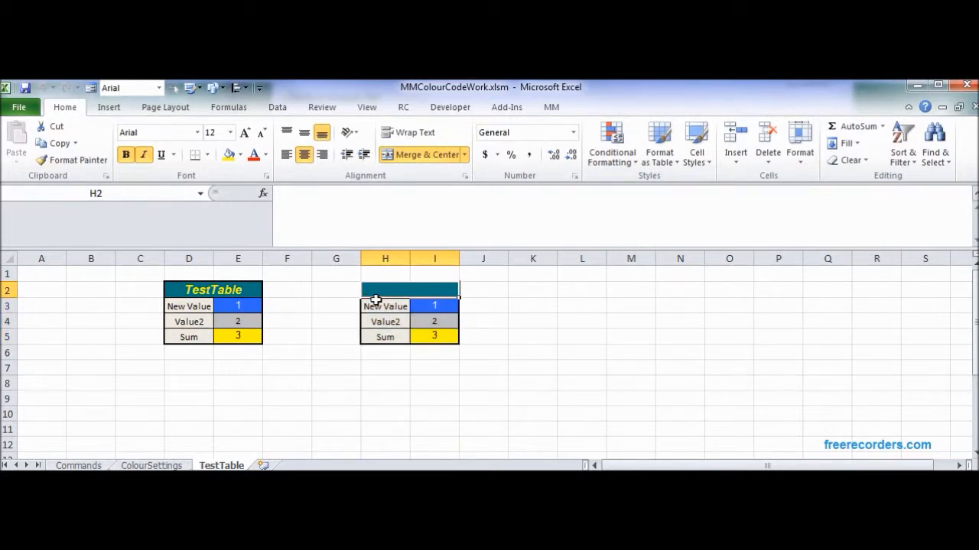
click(137, 467)
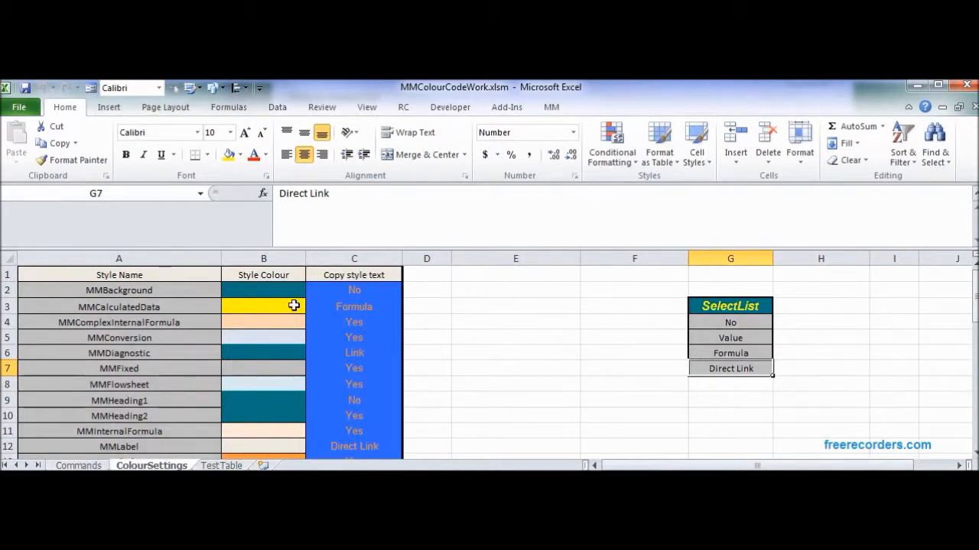
click(357, 406)
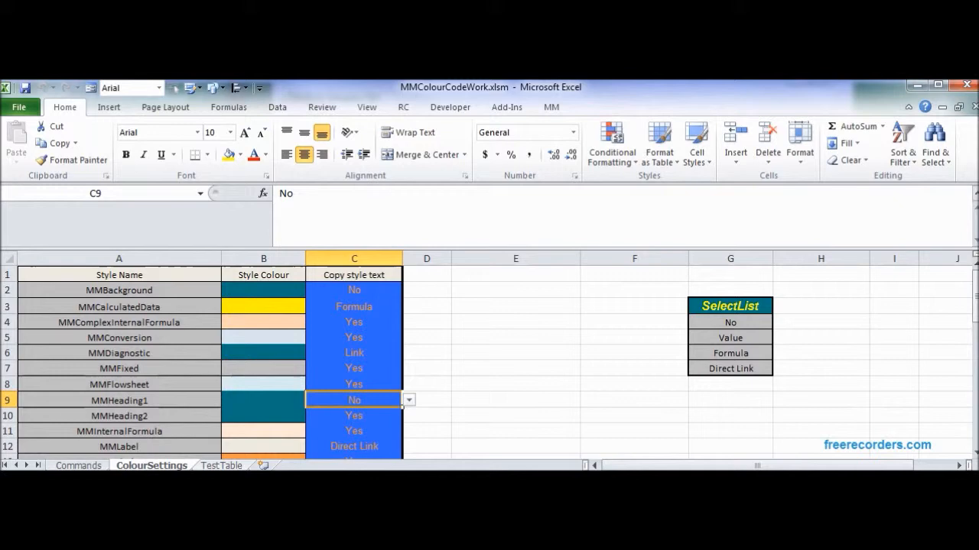
Step: Compare the label cells D3 and H3 on the TestTable sheet, and check the MMLabel Copy style text setting
click(222, 466)
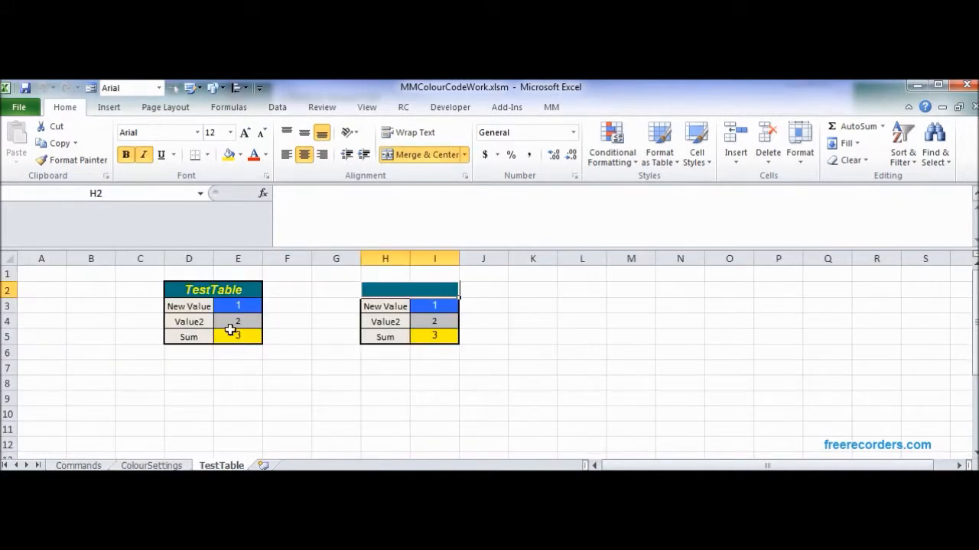
click(196, 309)
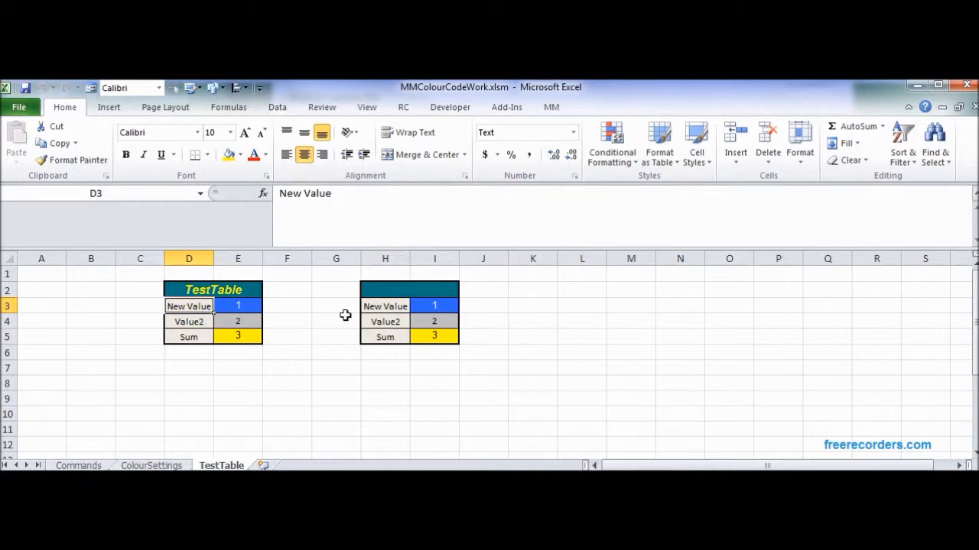
click(375, 309)
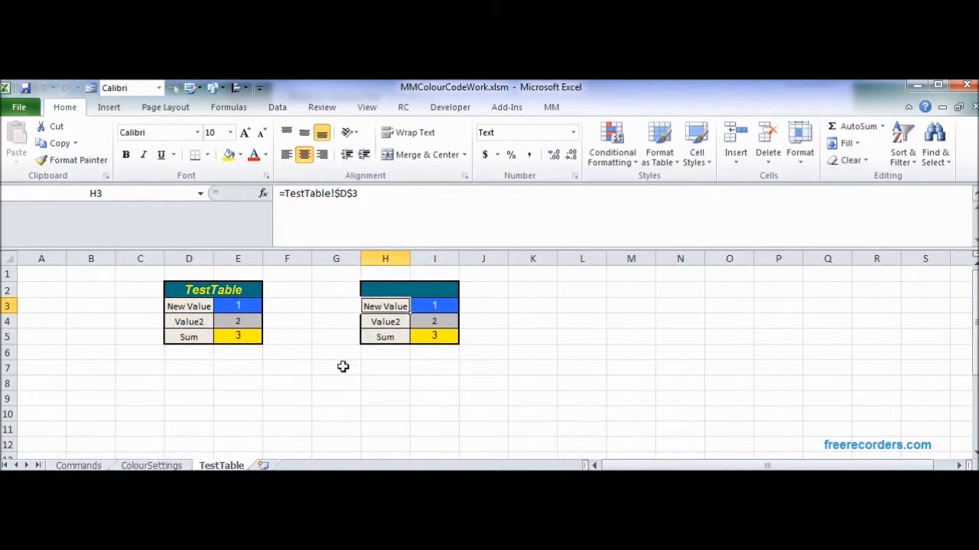
click(151, 465)
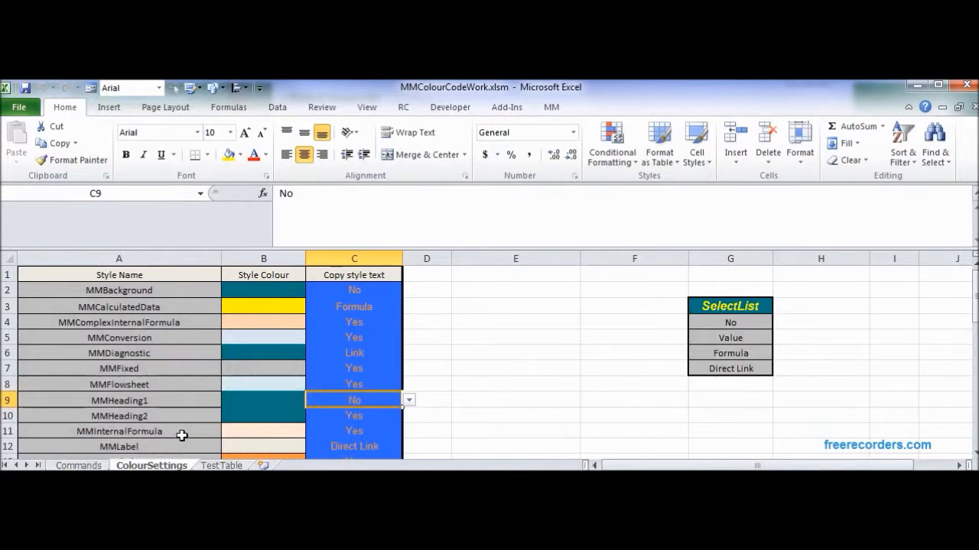
click(321, 451)
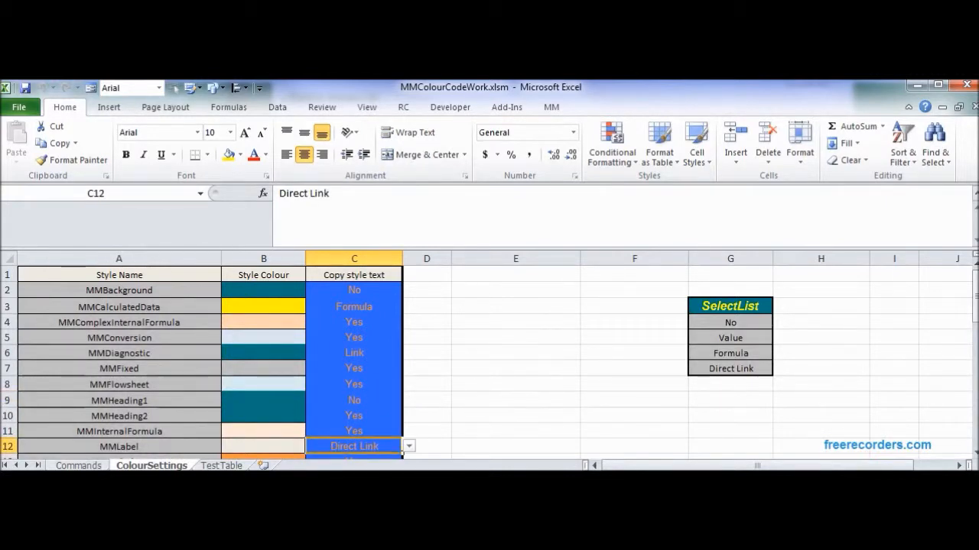
Step: Check the copied input cell I3 on the TestTable sheet against the MMUserInput Copy style text setting
click(219, 465)
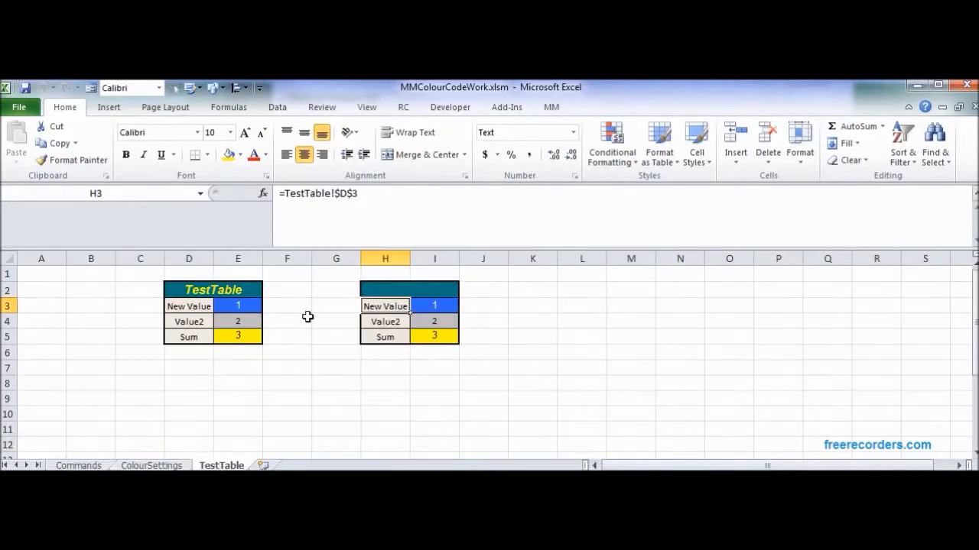
click(434, 310)
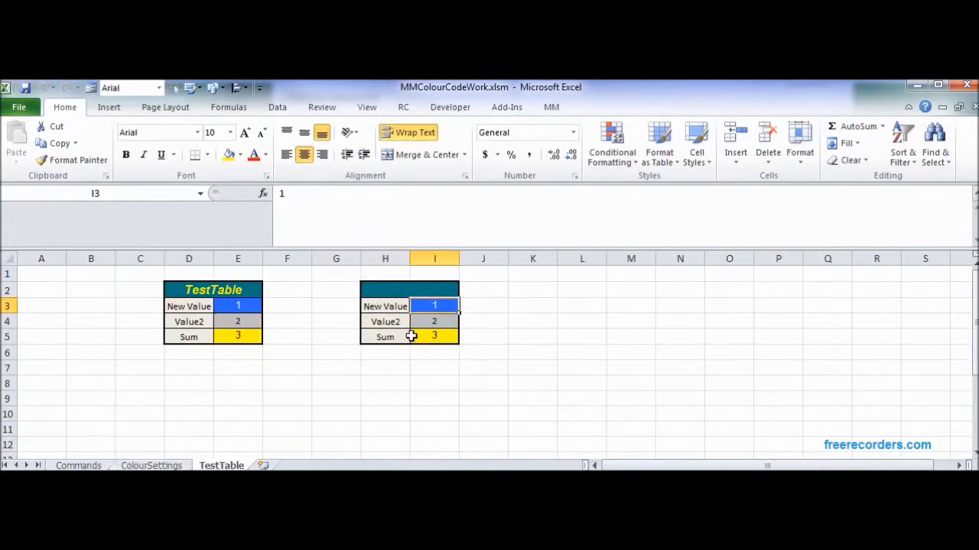
click(152, 464)
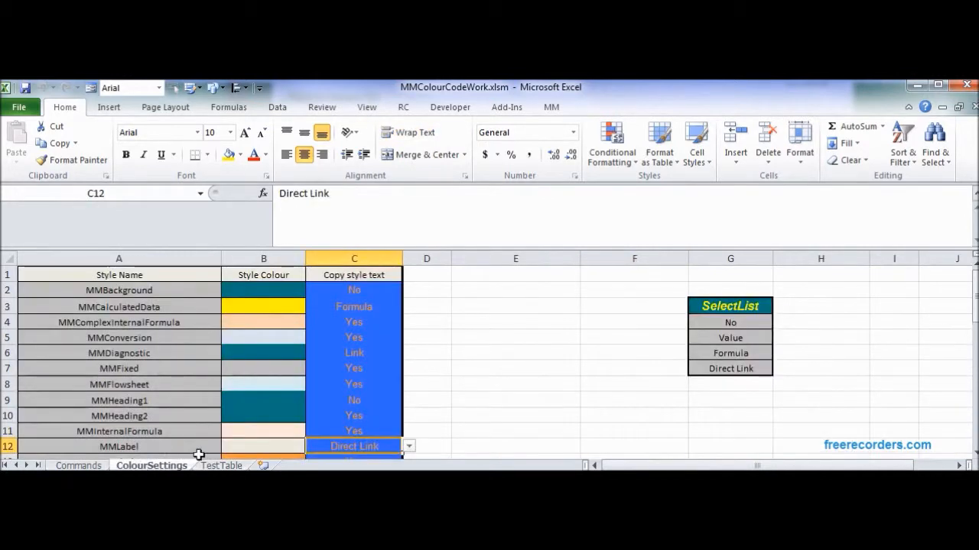
drag(976, 306, 976, 350)
click(367, 430)
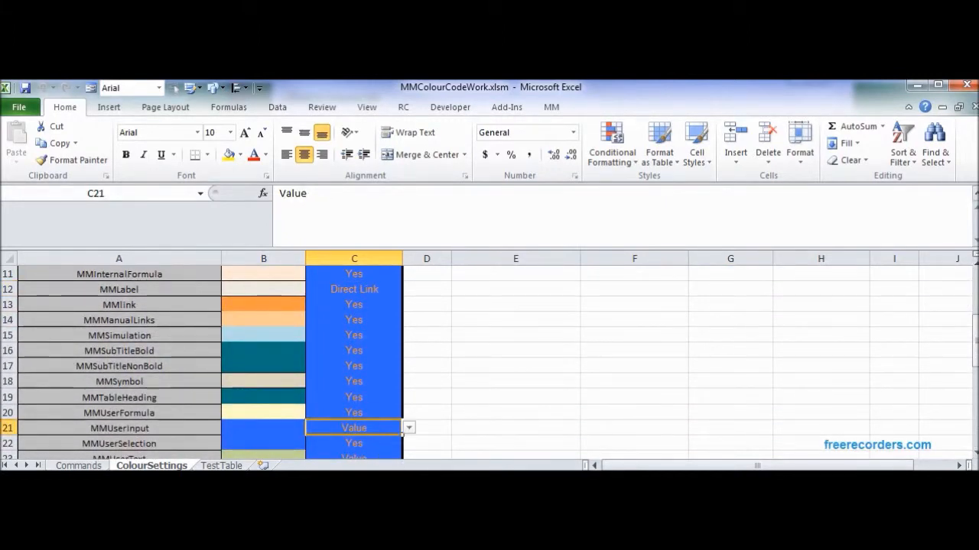
Step: Compare the Sum formulas in E5 and I5 of the original and copied tables on the TestTable sheet
click(221, 466)
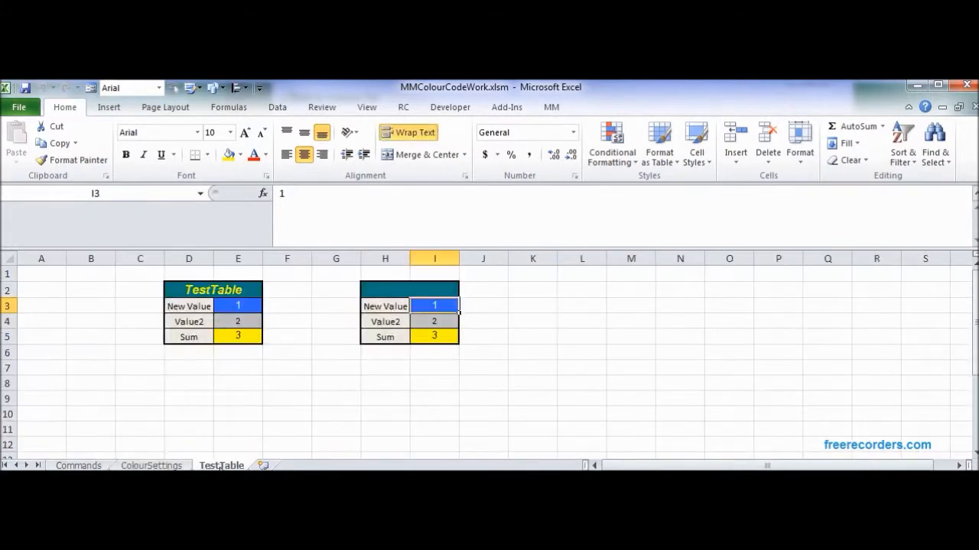
click(238, 338)
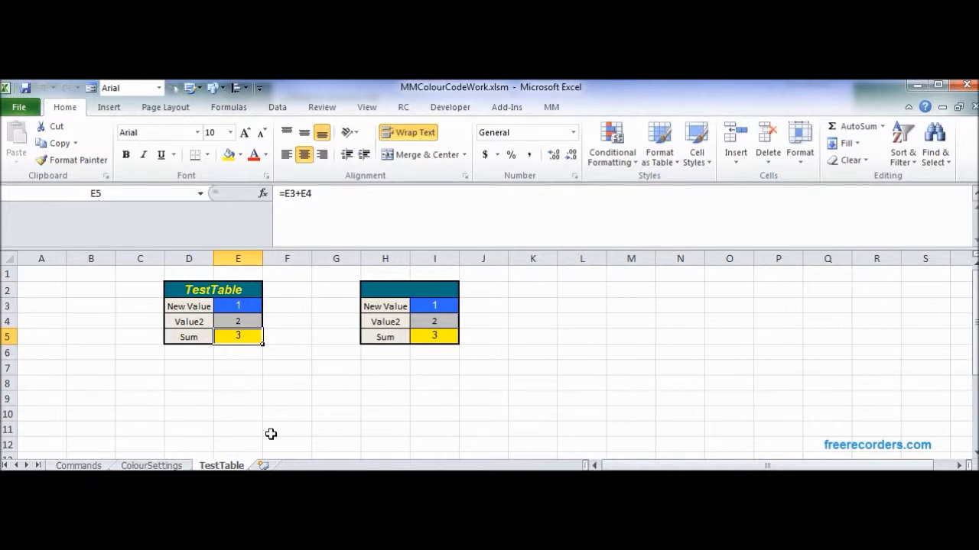
click(440, 337)
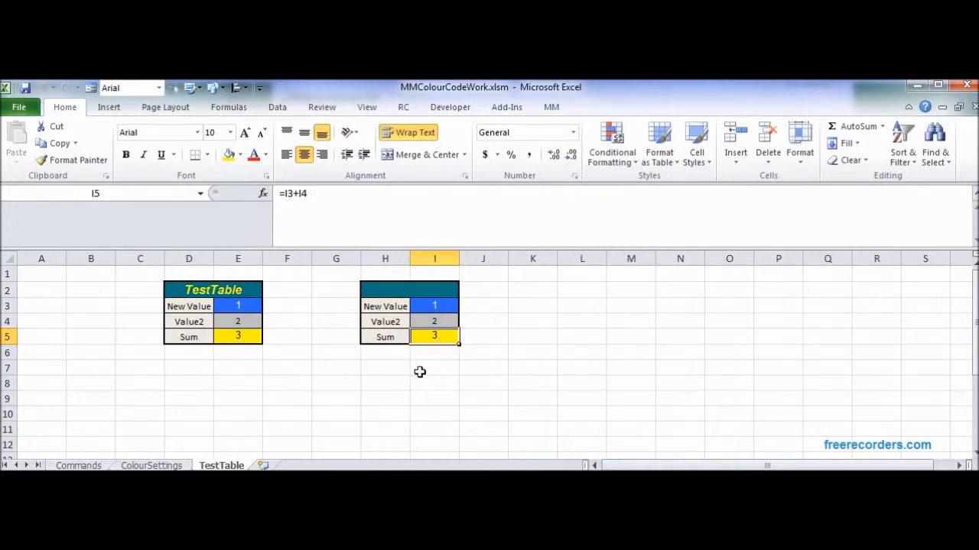
click(237, 341)
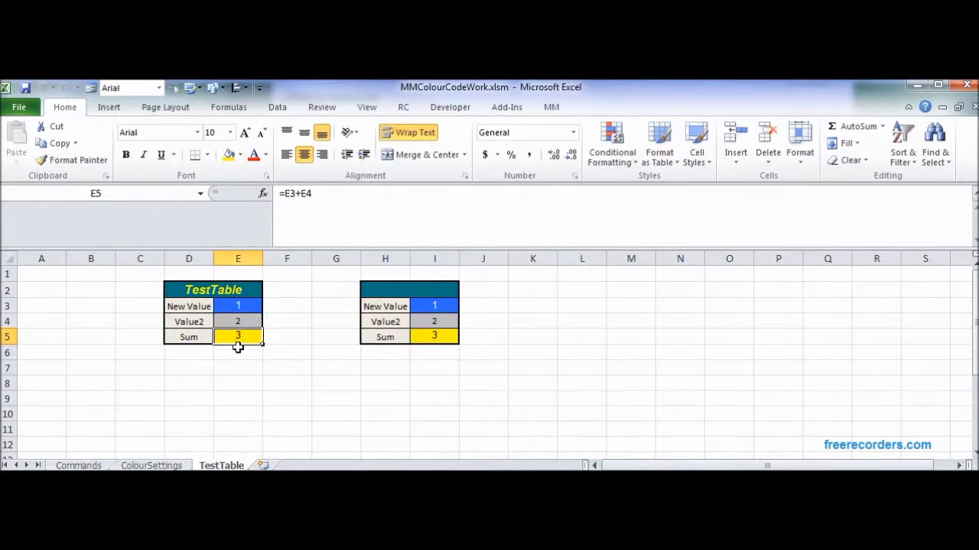
click(448, 345)
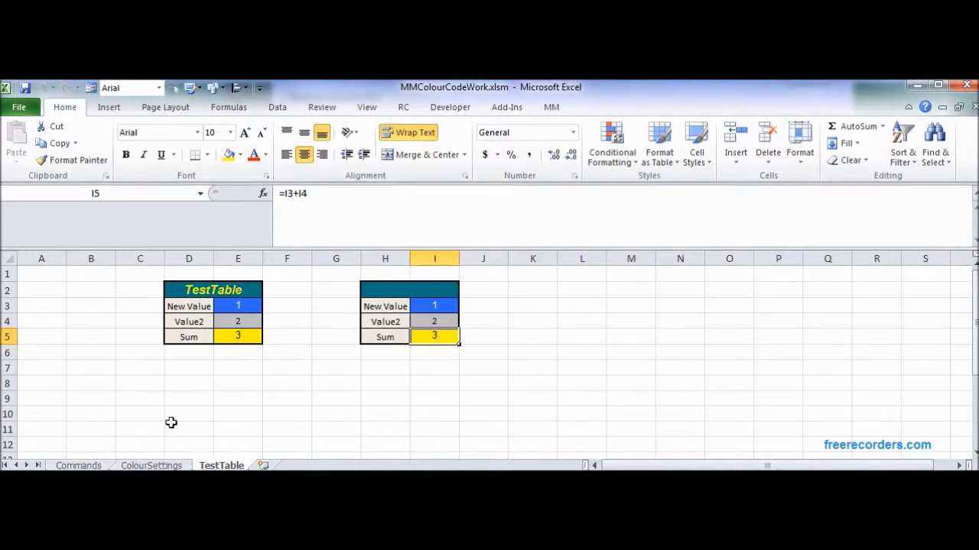
Step: Change the original table's label in D3 to Value1 to test the link from the copied label
click(385, 297)
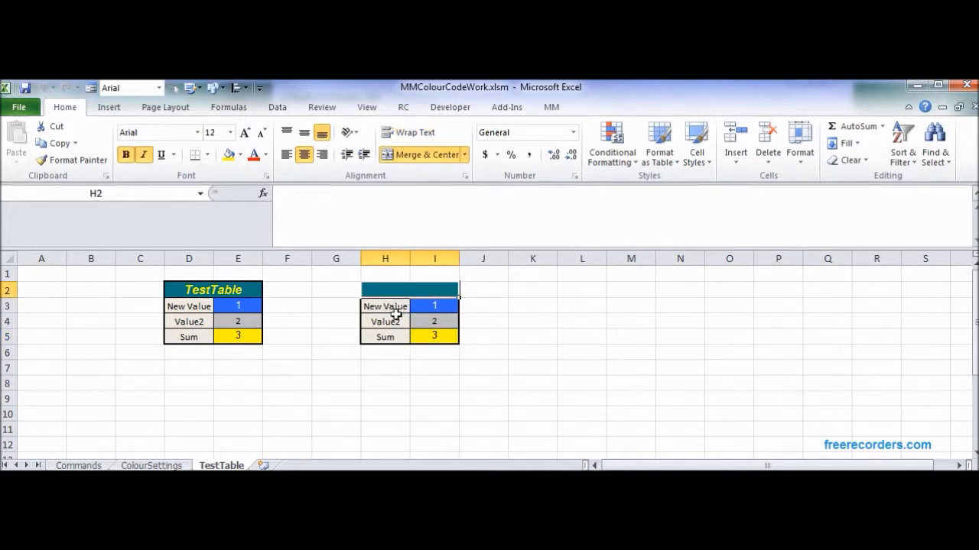
click(389, 309)
click(208, 312)
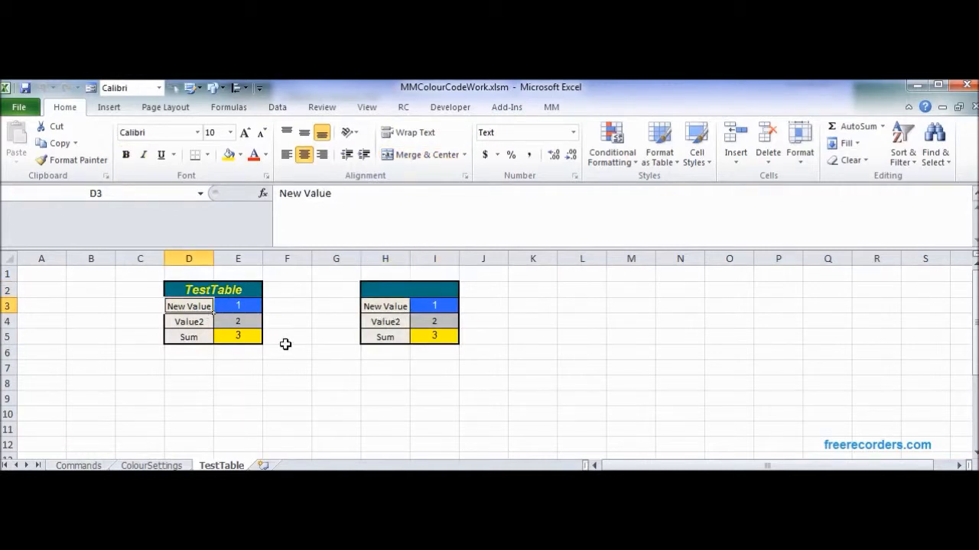
text(Va)
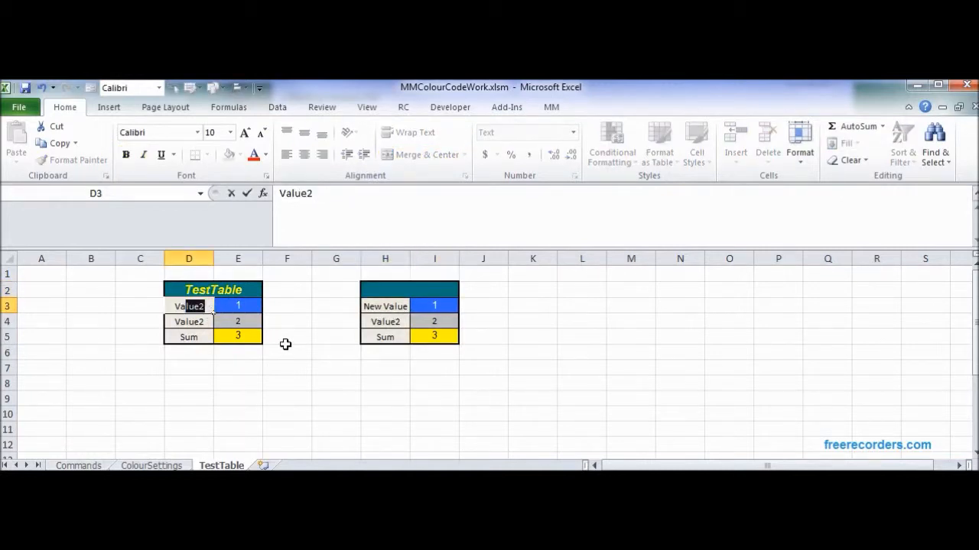
text(lue1)
key(Return)
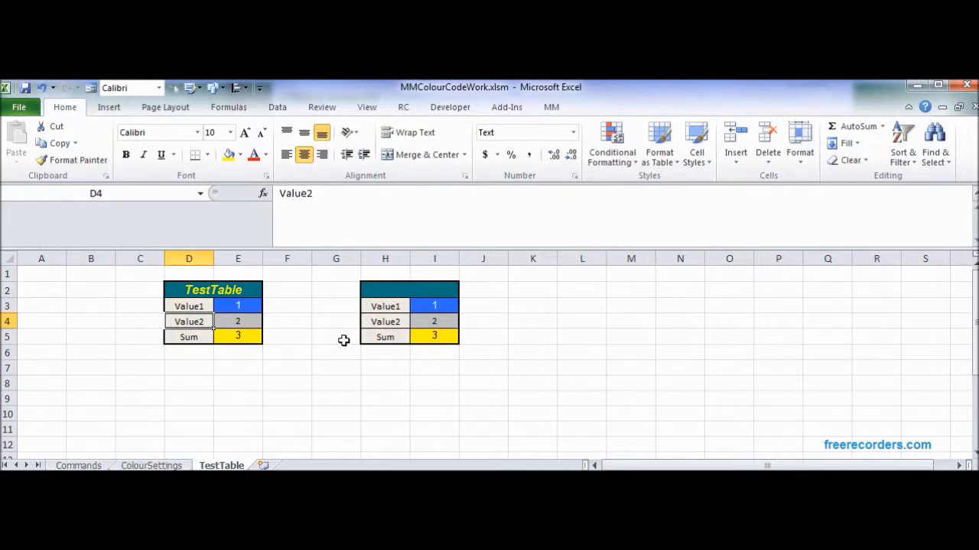
click(164, 465)
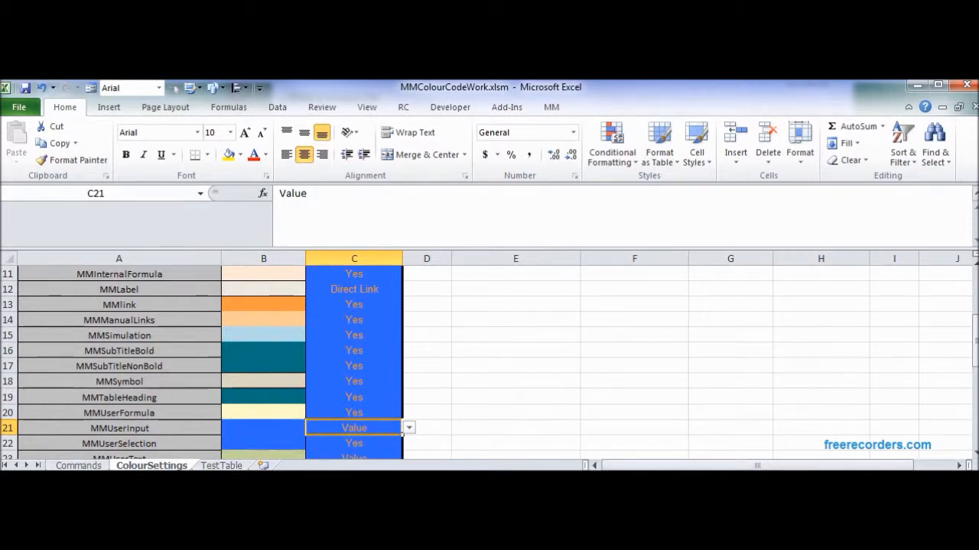
click(534, 545)
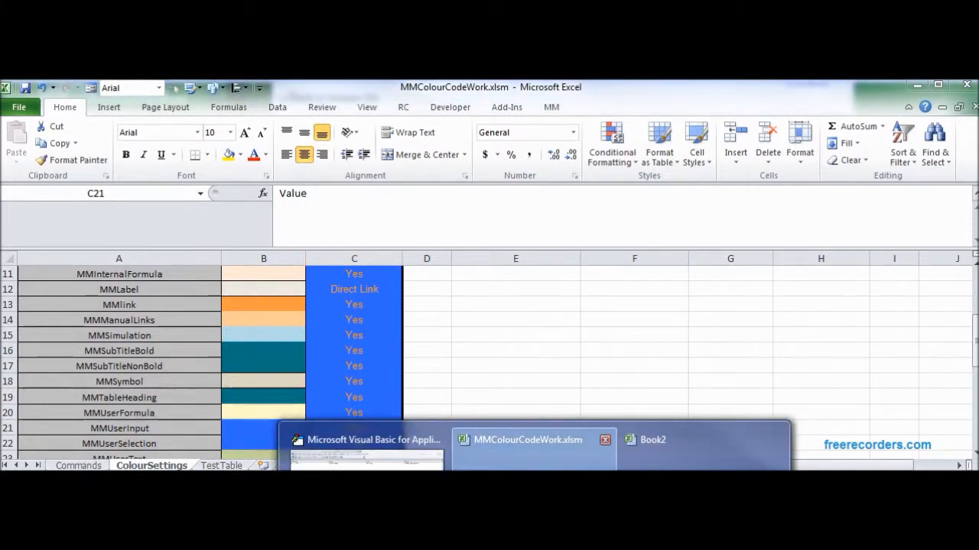
click(535, 461)
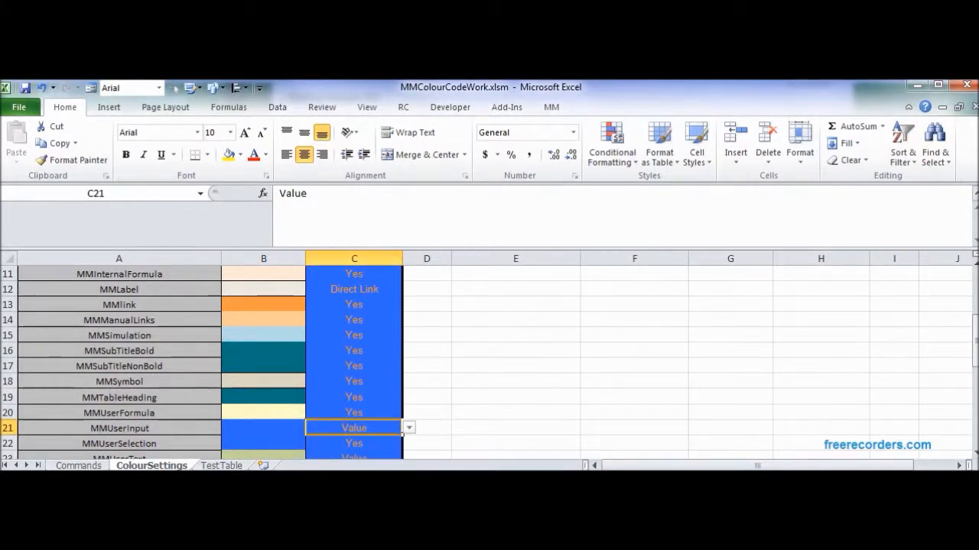
Step: Clear all contents and formatting from the copied table in H2:I5 on the TestTable sheet
click(222, 466)
drag(367, 296, 390, 343)
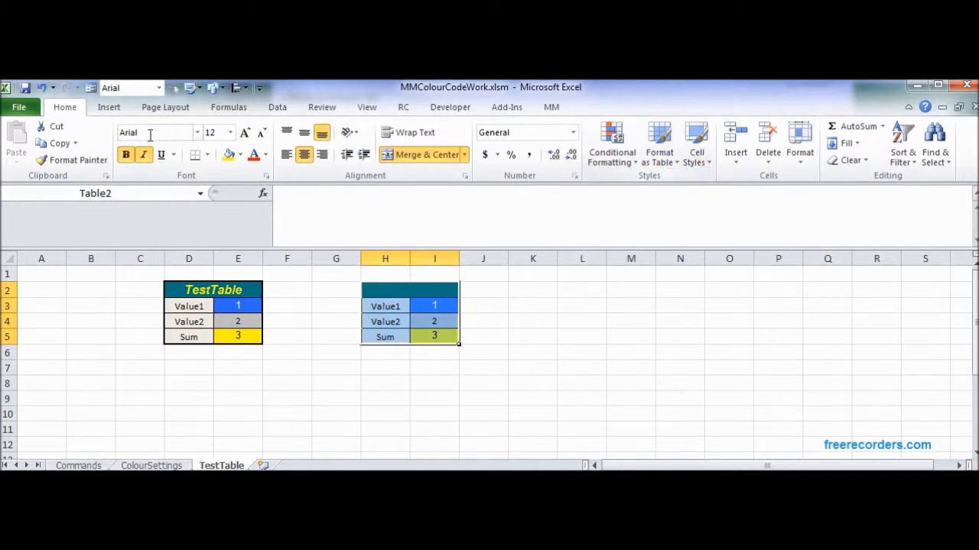
click(834, 160)
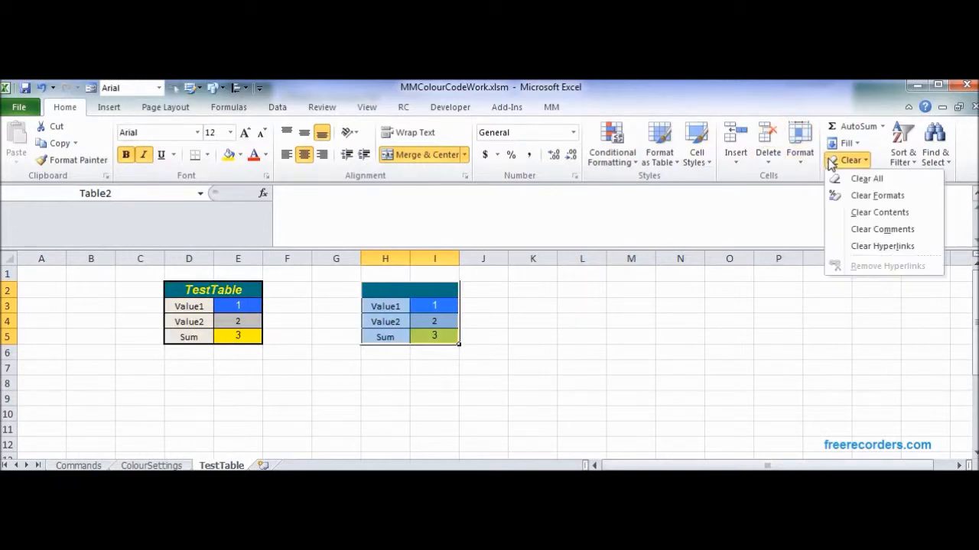
click(838, 179)
click(627, 291)
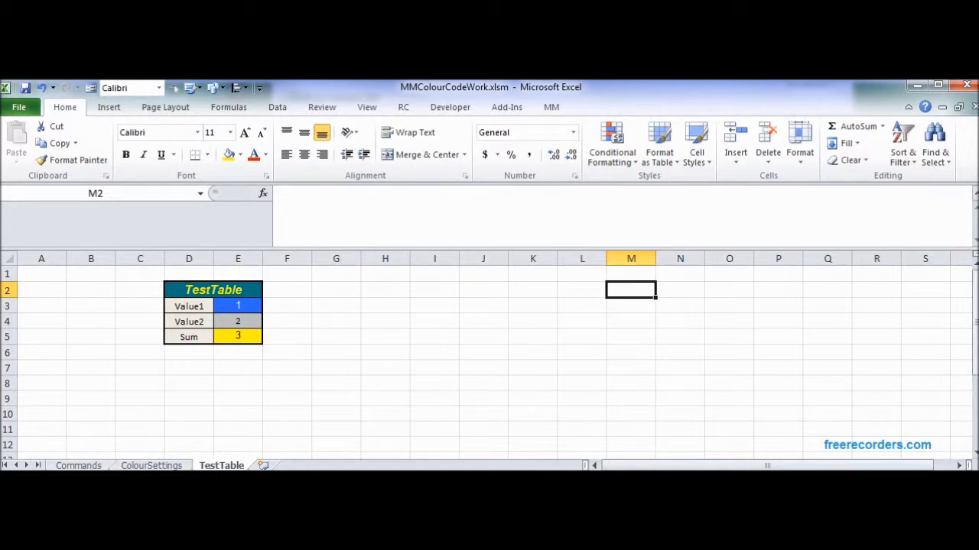
Step: Switch to the Visual Basic editor, resize its window to fit the view, and close the Immediate window to expose the TestCall code
click(533, 544)
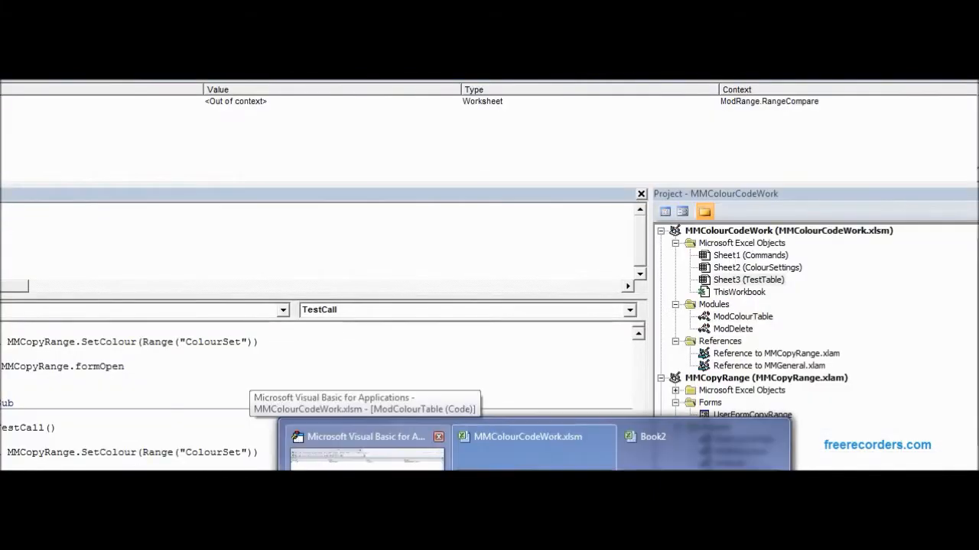
click(365, 439)
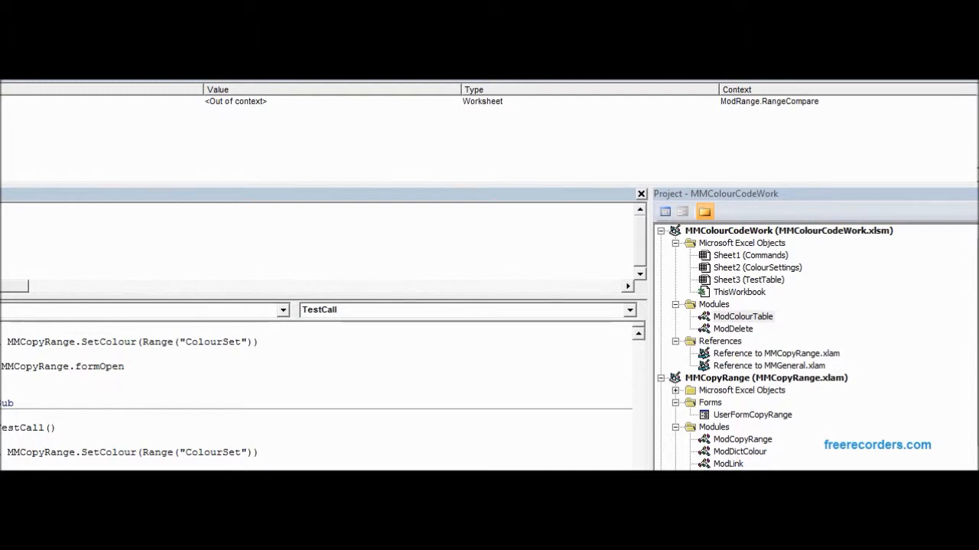
click(945, 30)
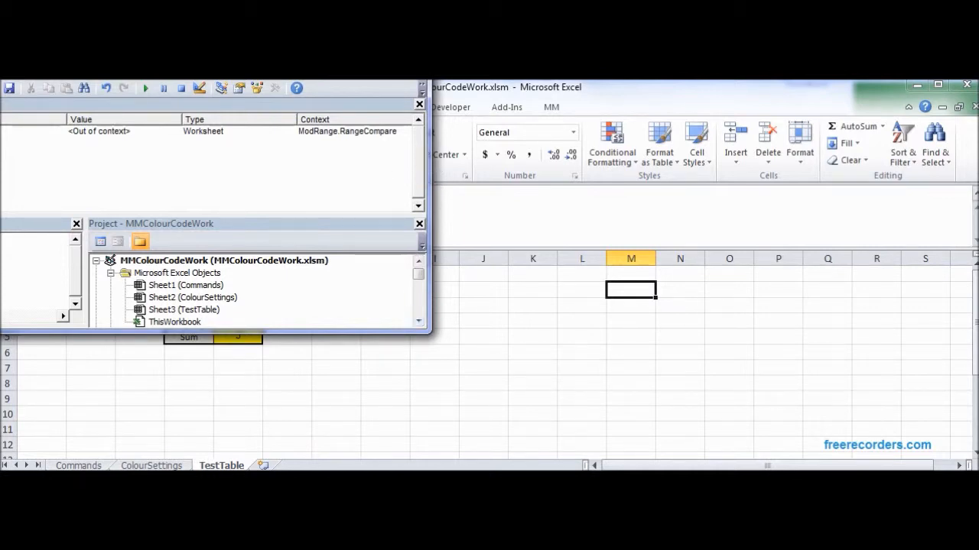
drag(288, 15, 715, 29)
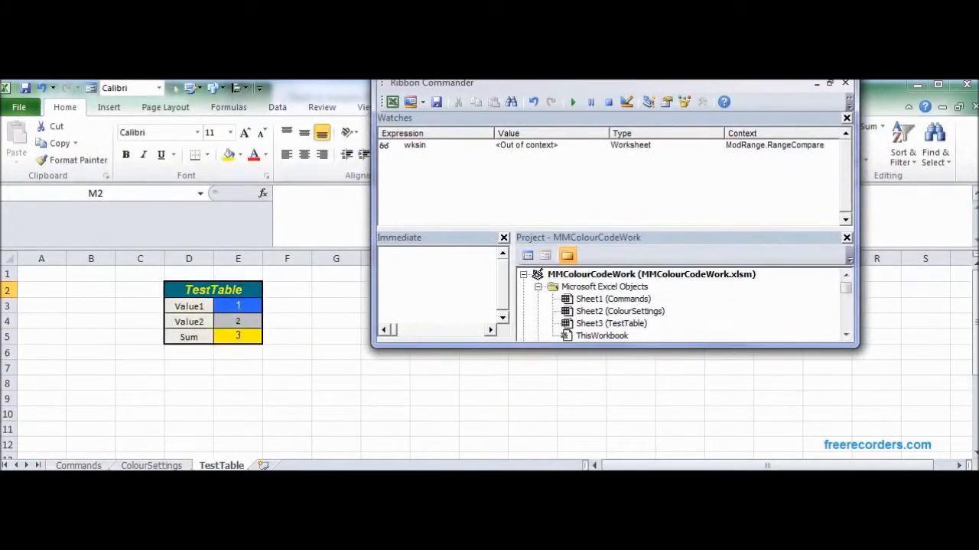
double_click(715, 46)
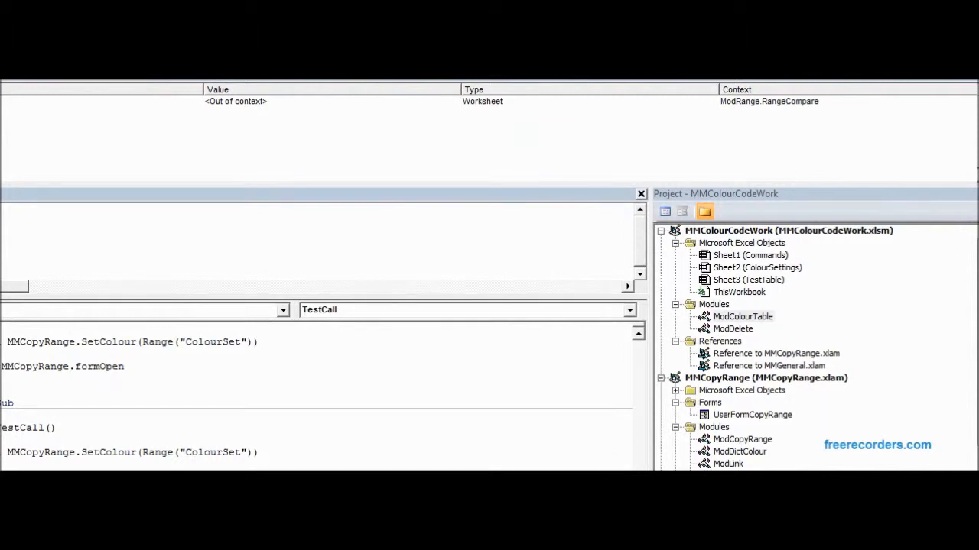
double_click(715, 15)
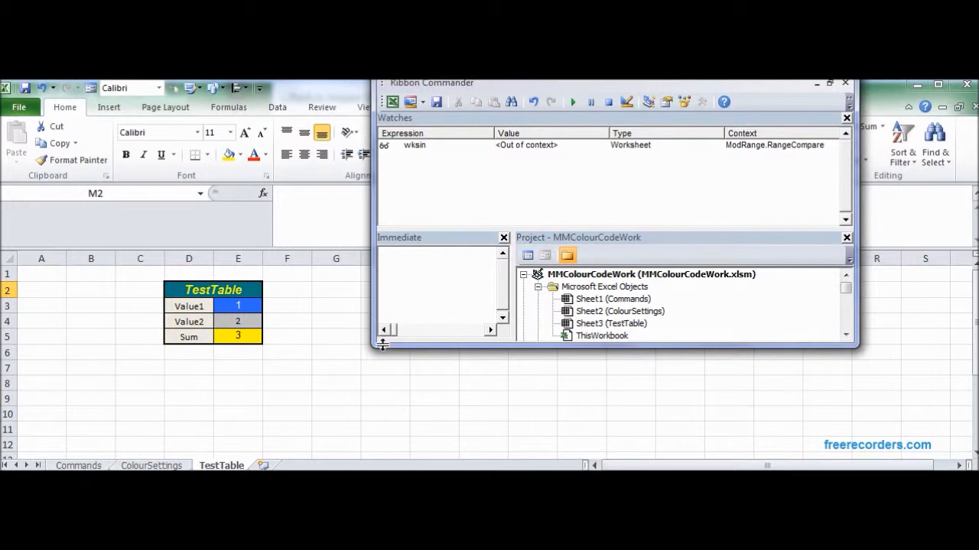
drag(375, 350, 1, 465)
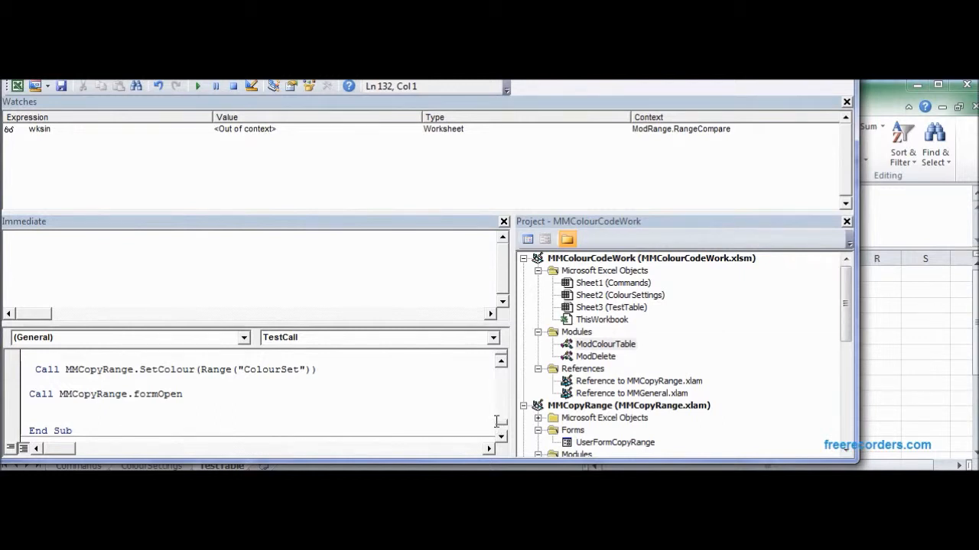
click(503, 222)
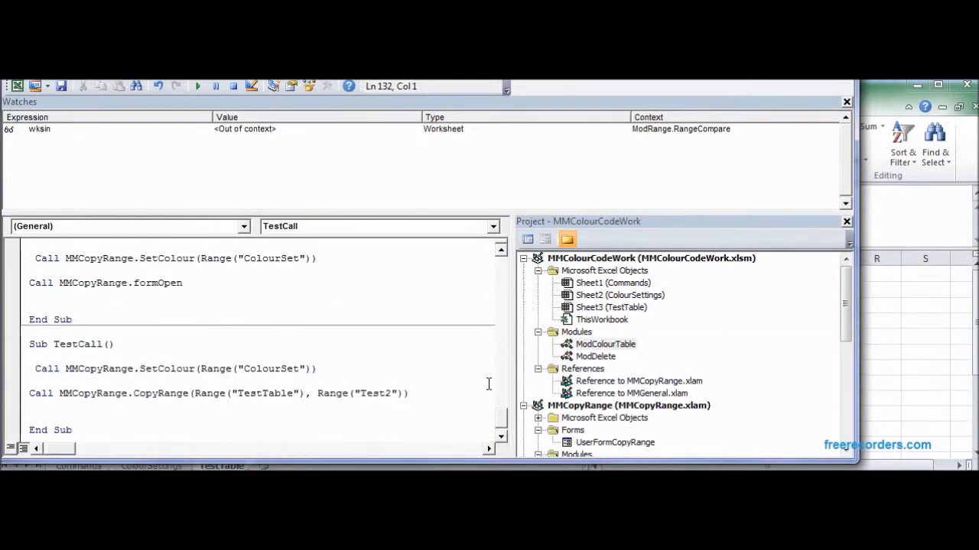
Step: Try to run the TestCall procedure in ModColourTable and enter debug mode at its CopyRange call
click(130, 358)
click(244, 75)
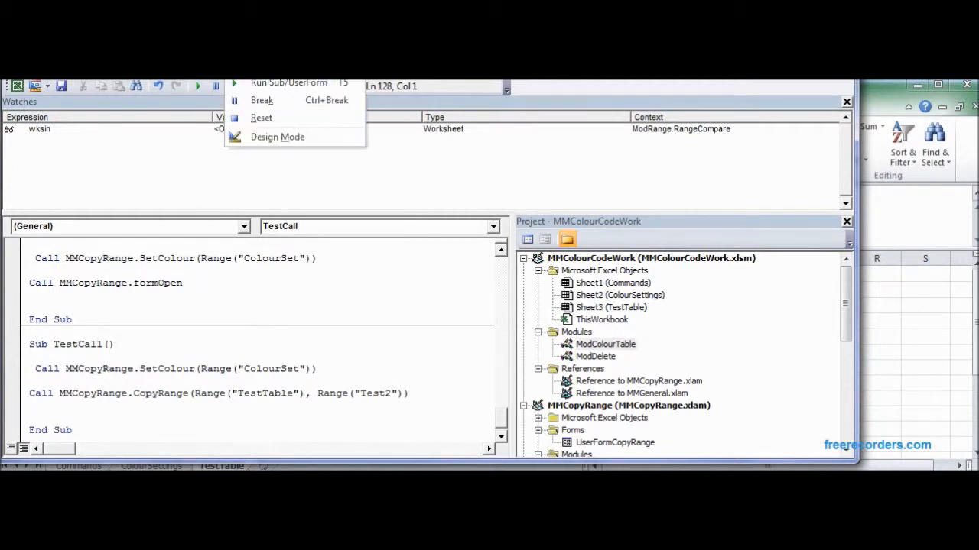
click(252, 81)
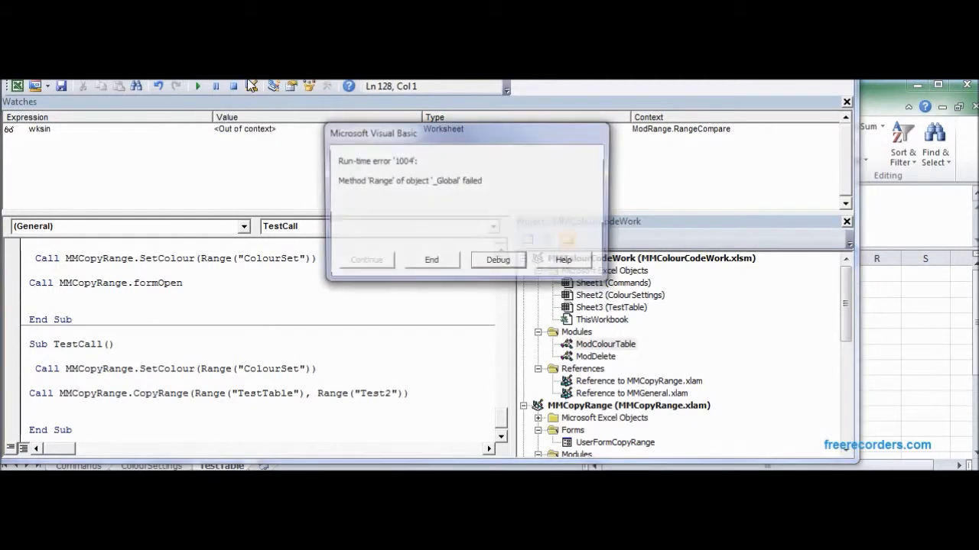
click(478, 260)
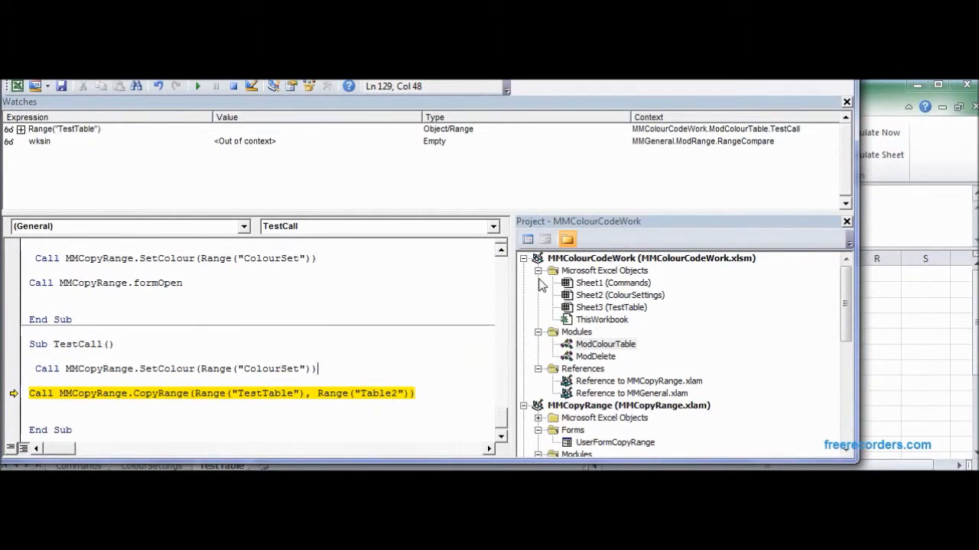
Step: Continue TestCall to copy the TestTable range to Table2, and return to the TestTable worksheet in Excel
key(alt+Tab)
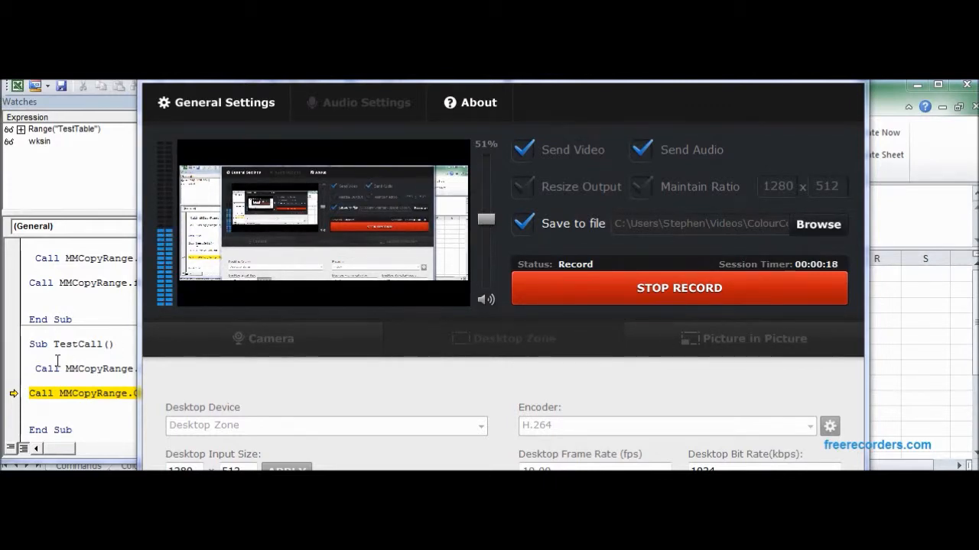
click(153, 360)
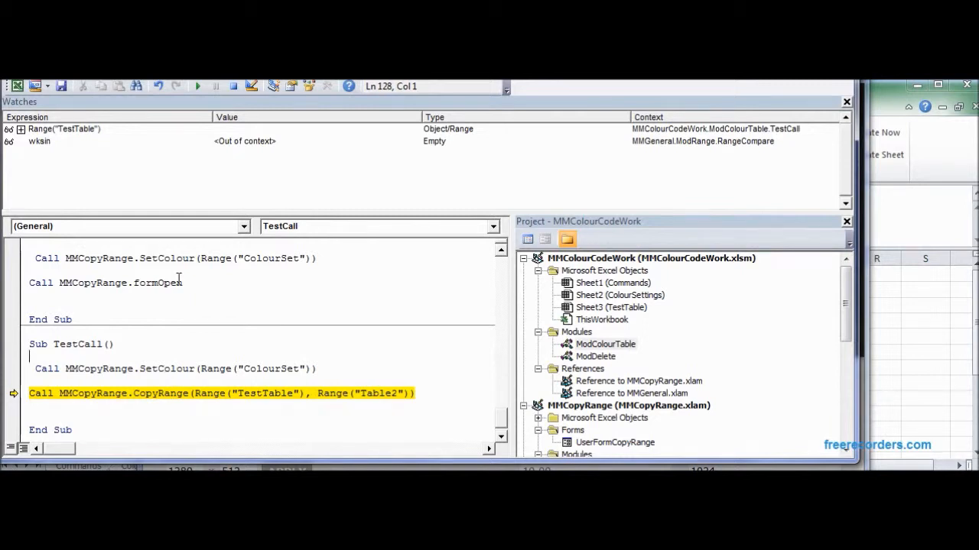
click(245, 79)
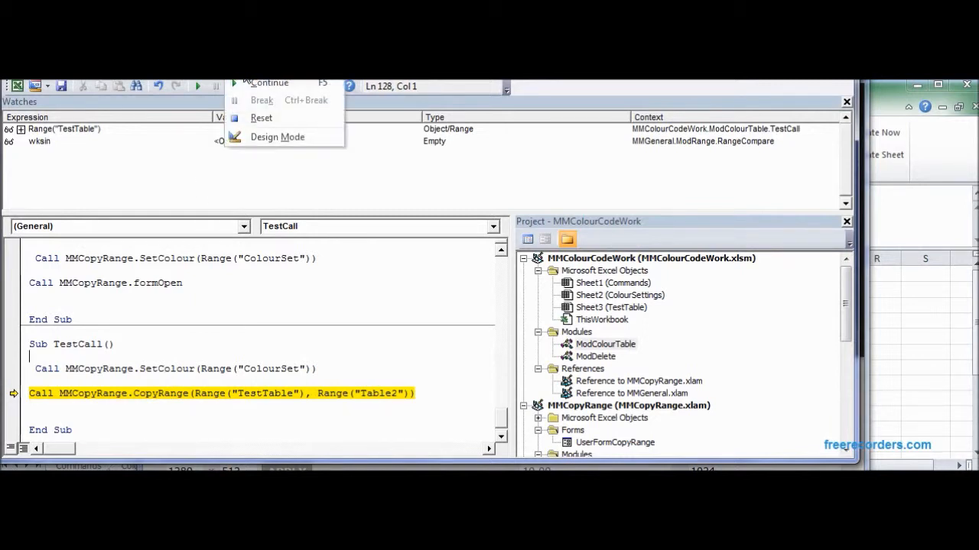
click(249, 84)
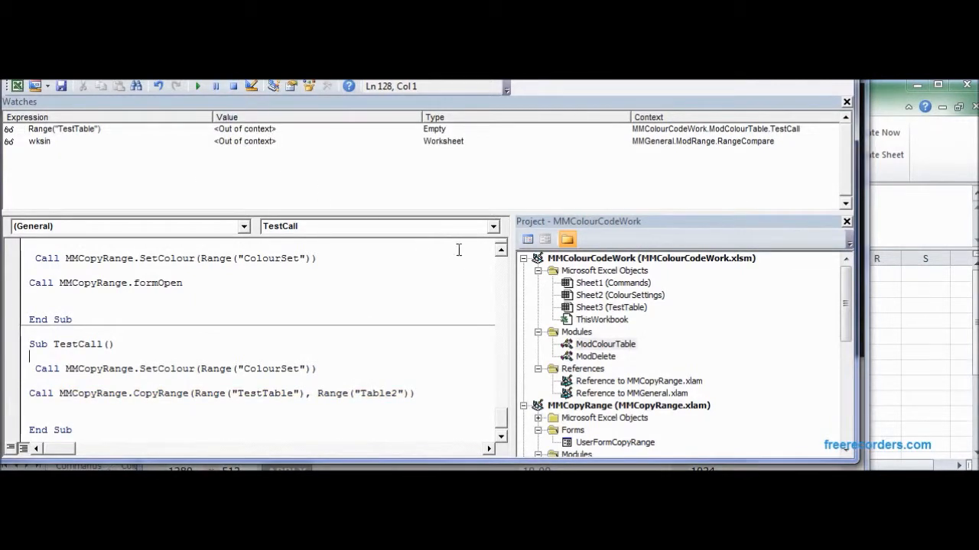
click(926, 321)
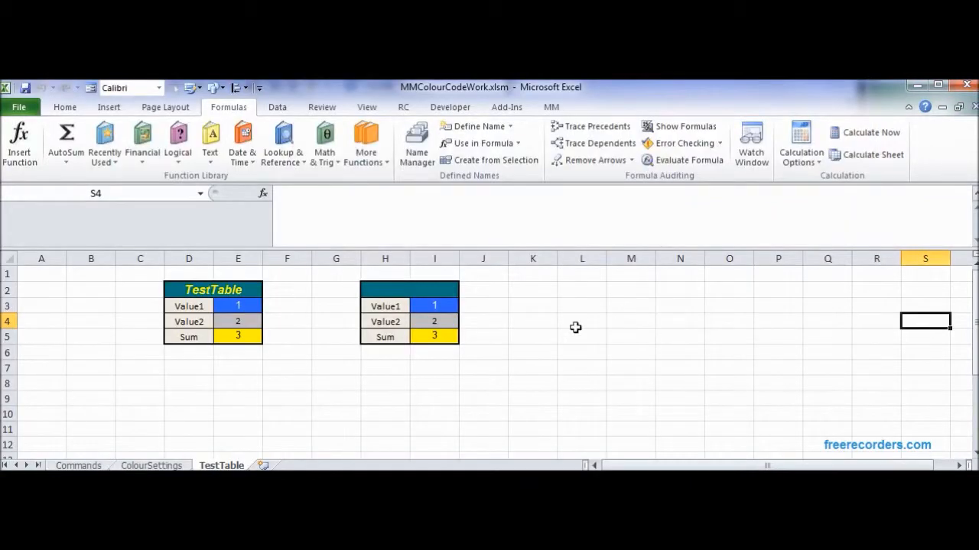
click(533, 322)
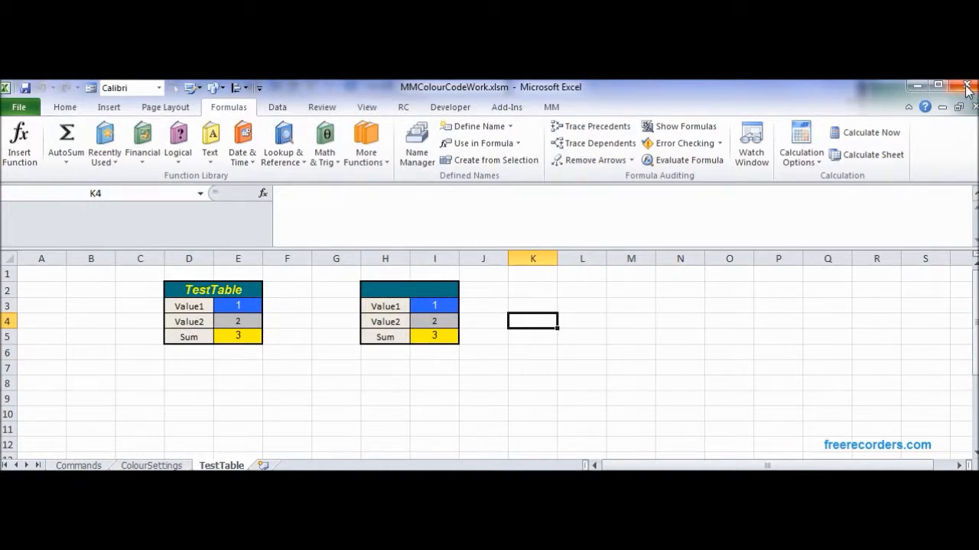
Step: Examine the cells covered by the named ranges Table2, ColourSet, TestTable and SelectList
click(200, 194)
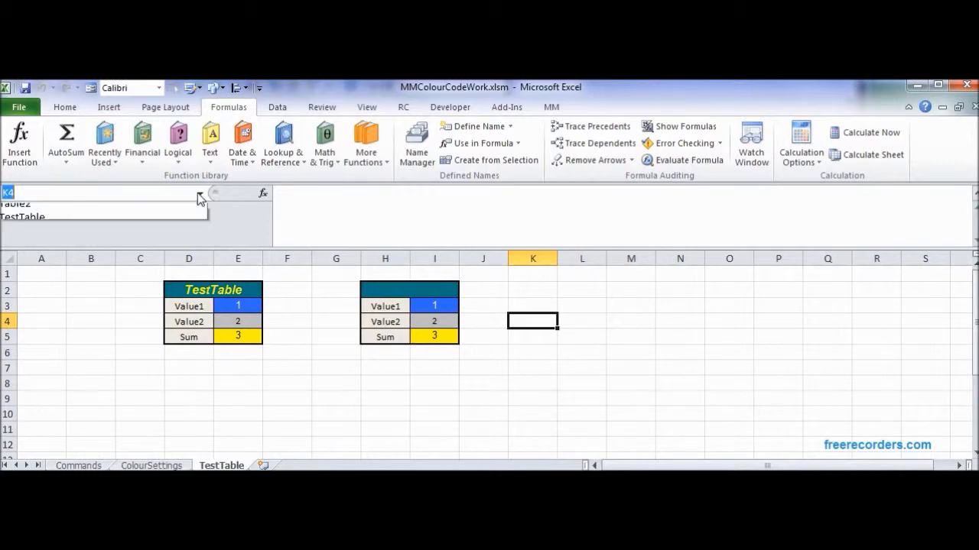
click(108, 239)
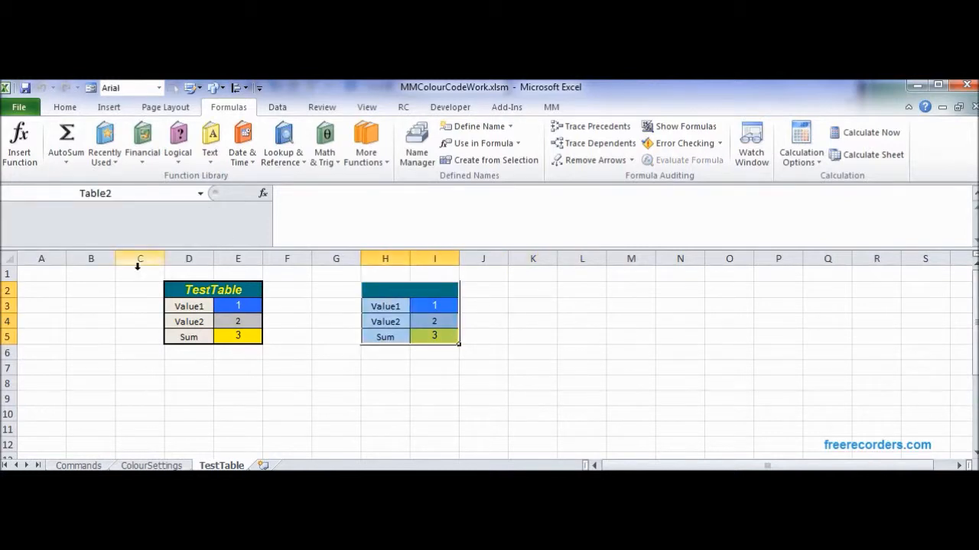
click(200, 193)
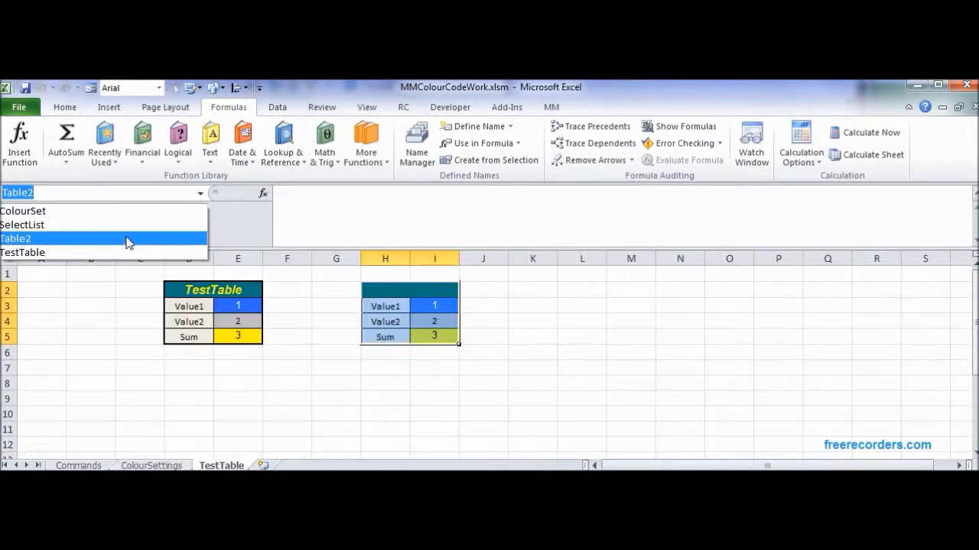
click(119, 214)
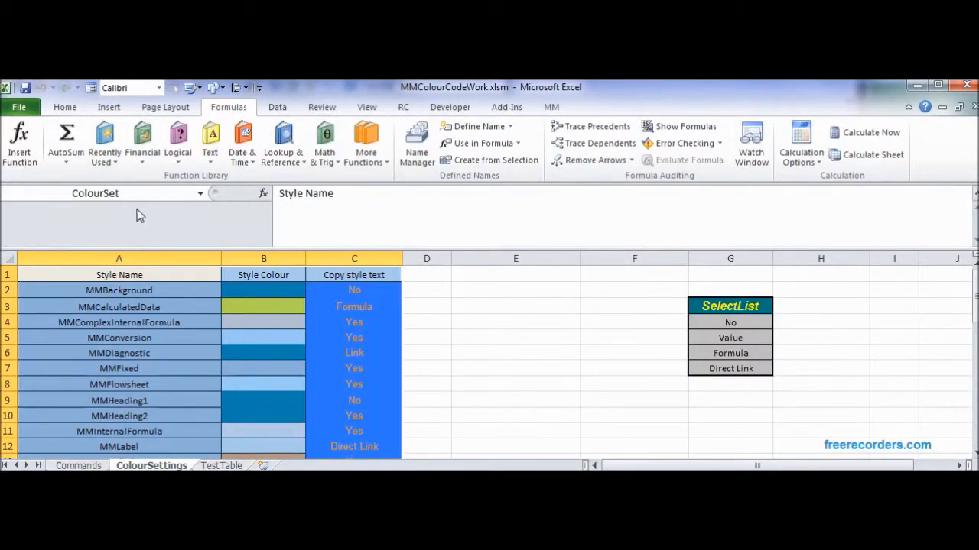
click(203, 193)
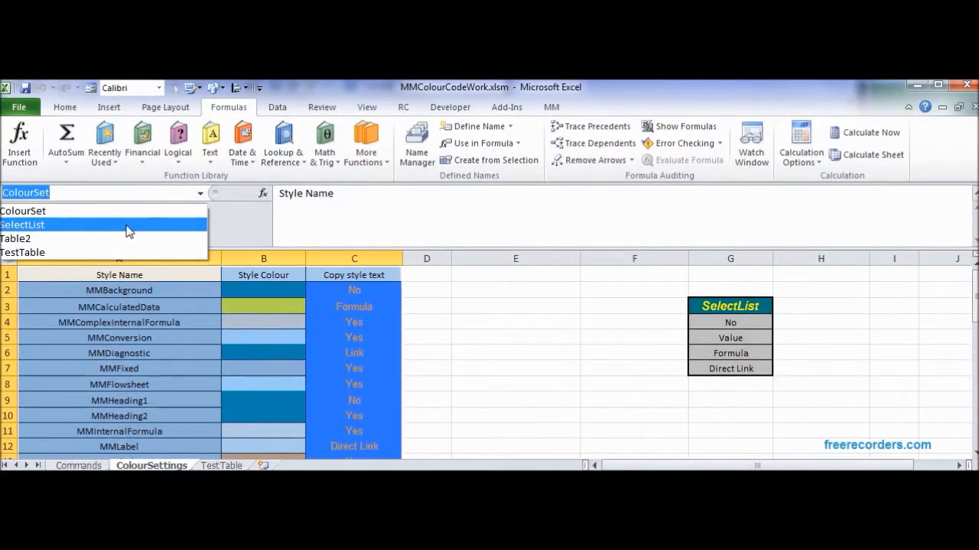
click(121, 253)
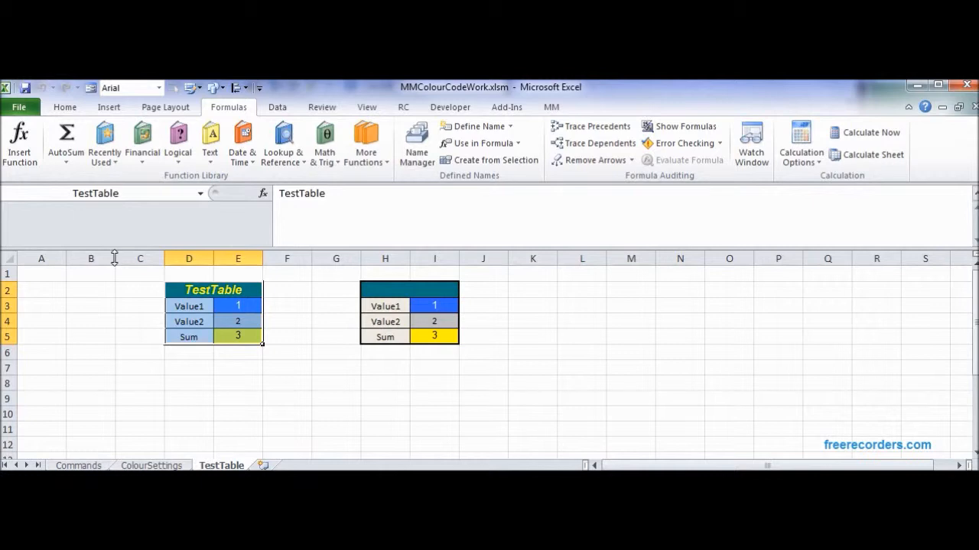
click(201, 193)
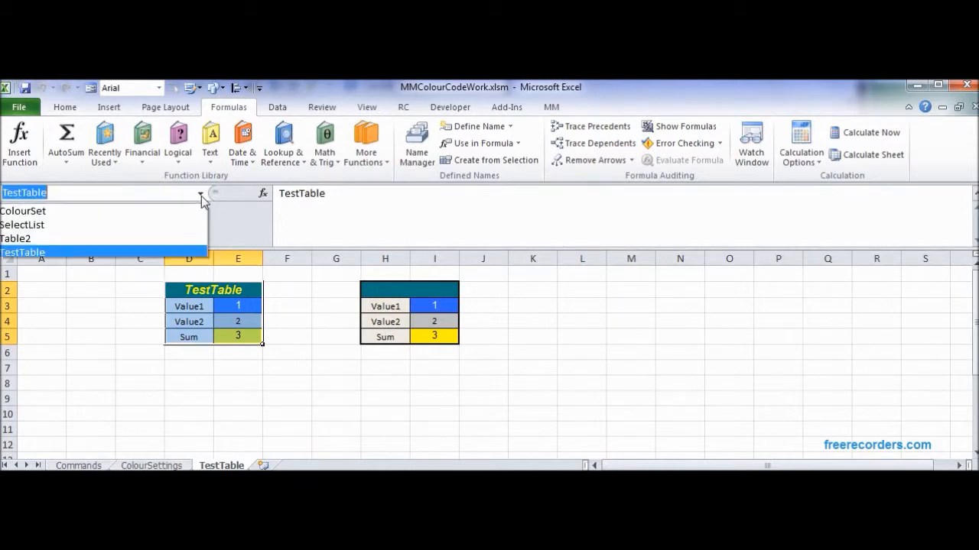
click(145, 225)
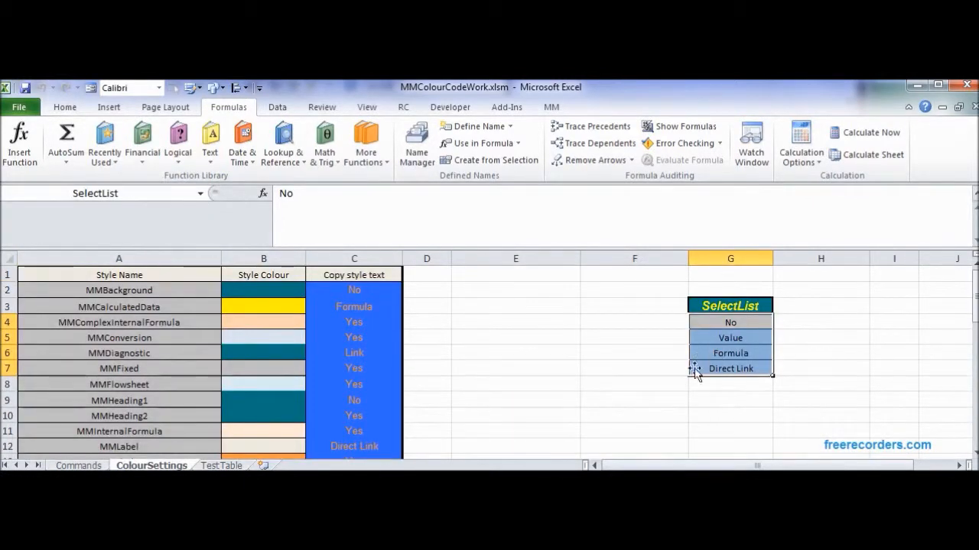